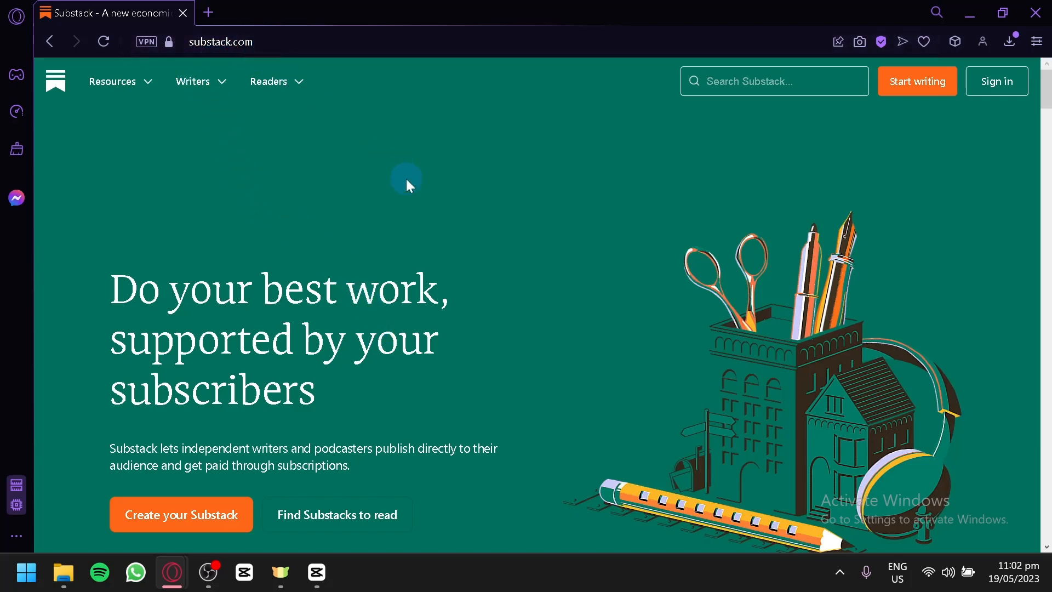
# Look through the Substack homepage, including the featured publications by category and the sections on ownership and audience growth
pyautogui.scroll(-8, 391, 180)
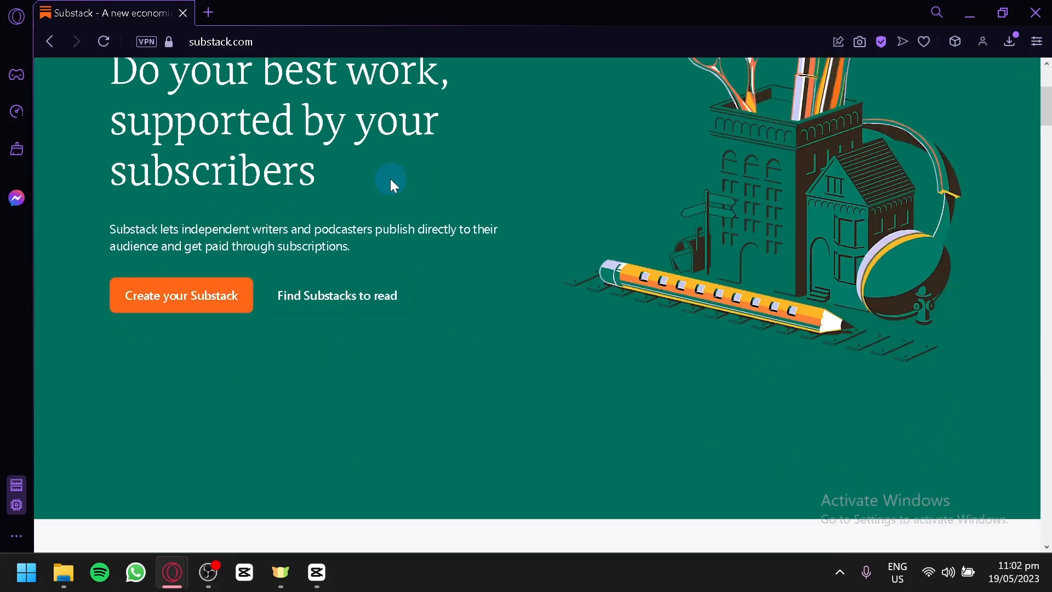
pyautogui.scroll(8, 581, 268)
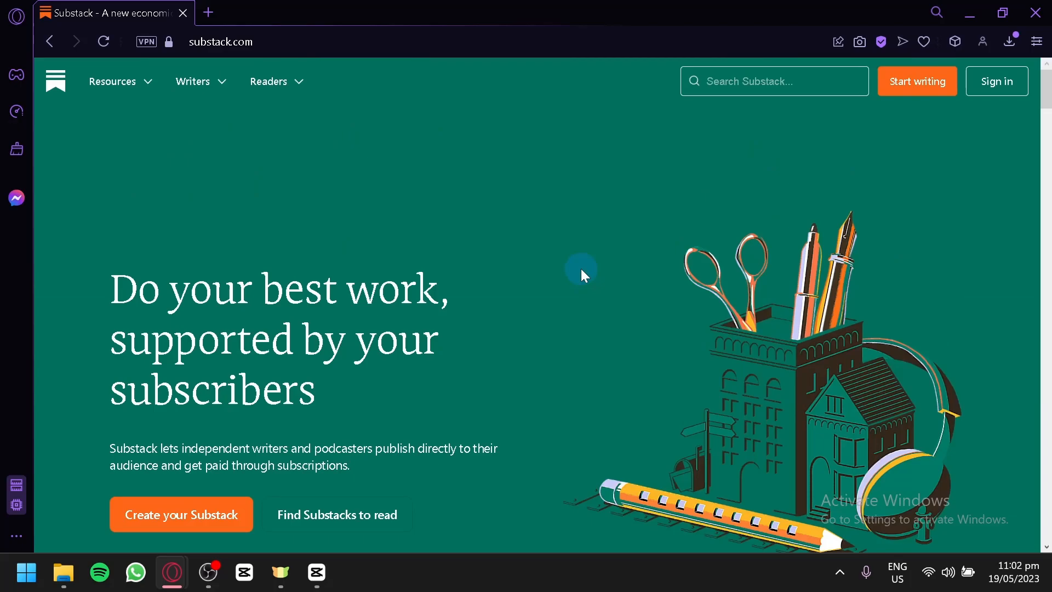
pyautogui.scroll(-8, 449, 254)
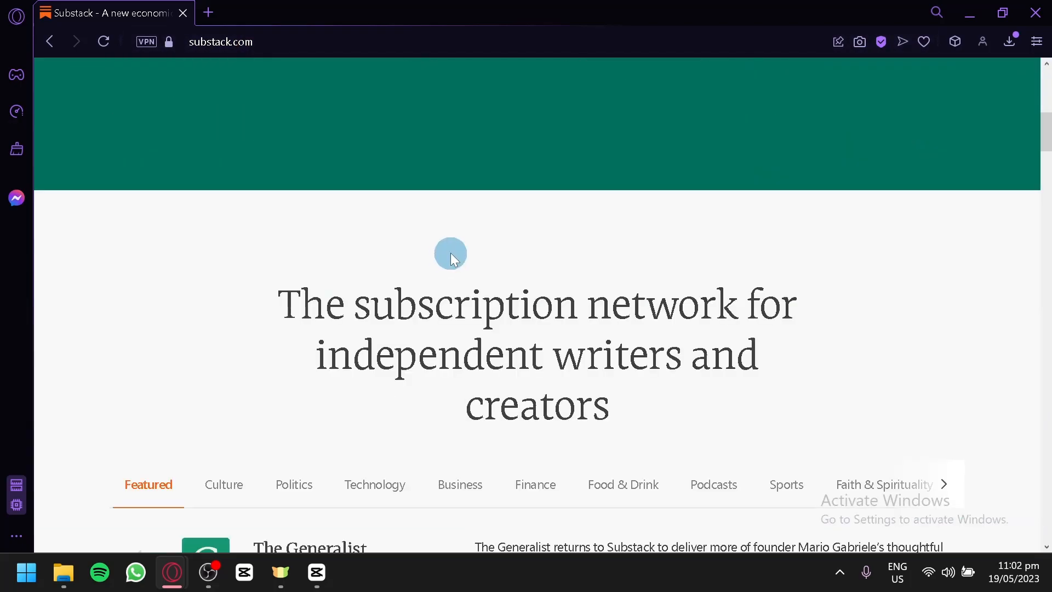
pyautogui.scroll(-4, 449, 254)
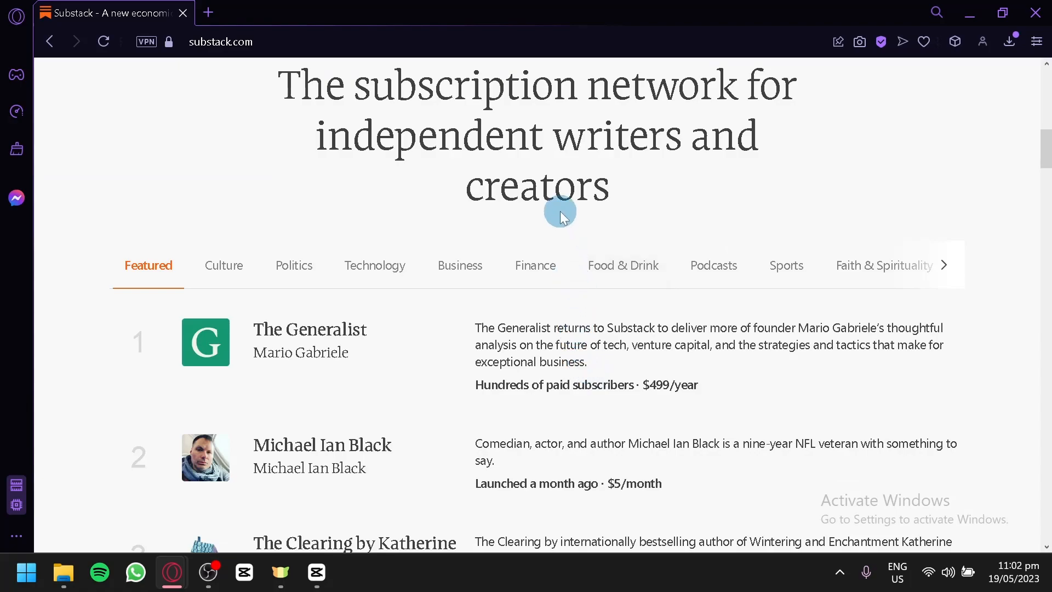
pyautogui.scroll(-4, 559, 211)
pyautogui.scroll(4, 559, 211)
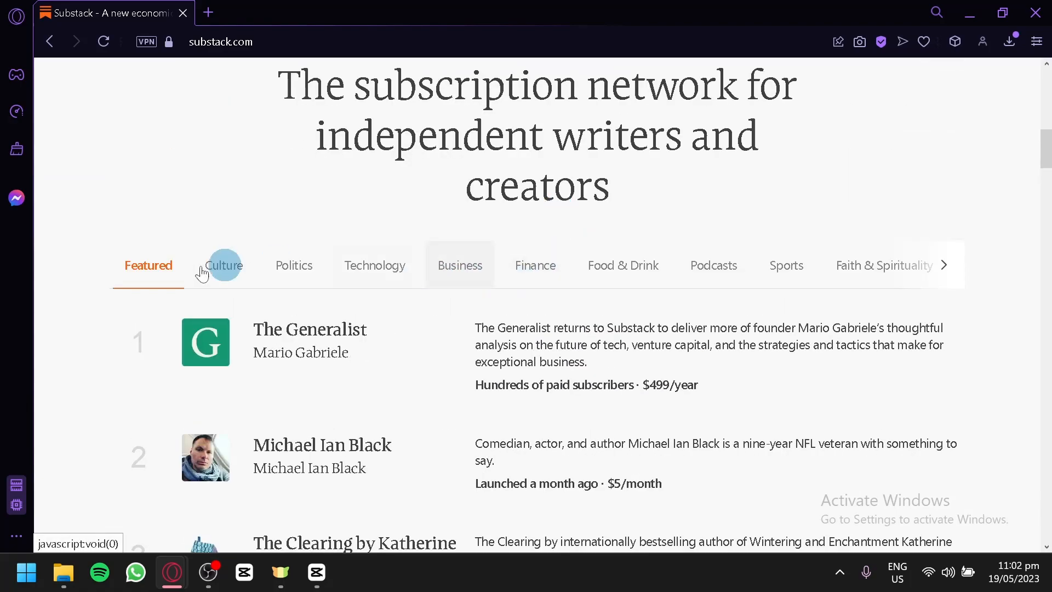
pyautogui.scroll(-14, 176, 246)
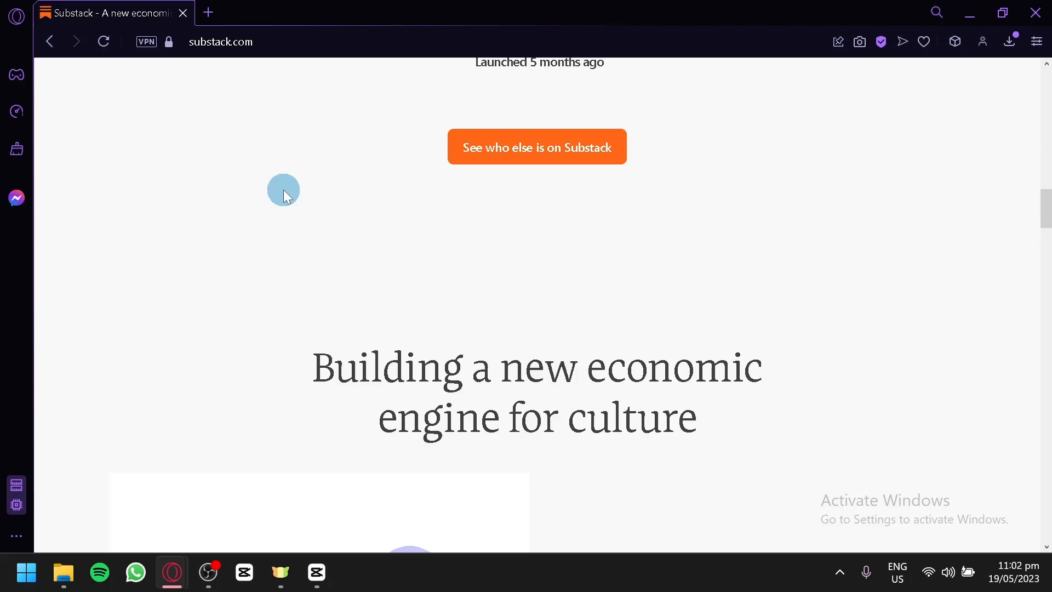
pyautogui.scroll(-10, 283, 188)
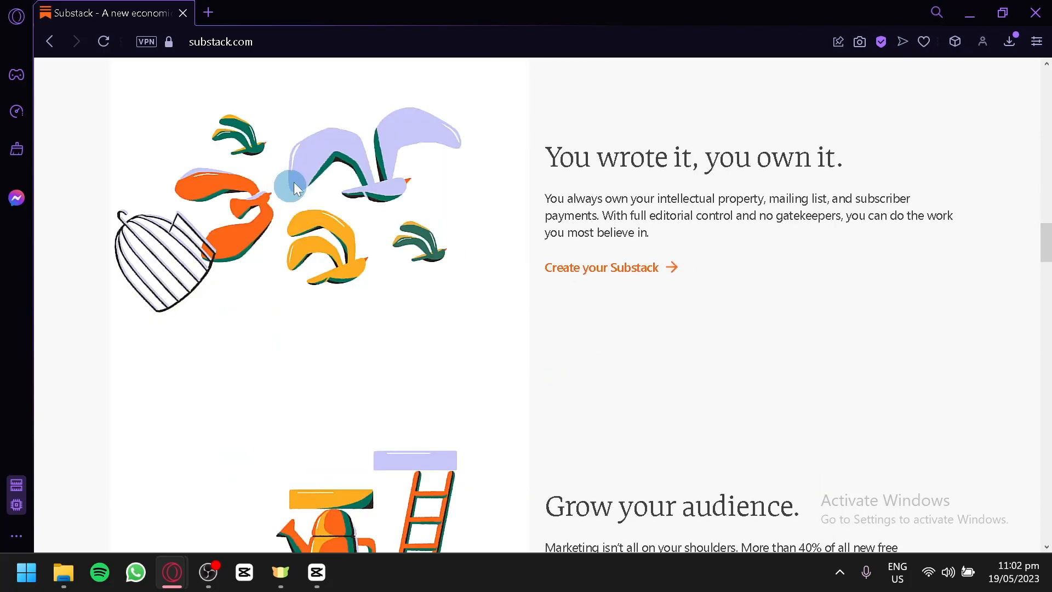
pyautogui.scroll(-8, 288, 183)
pyautogui.scroll(-6, 500, 193)
pyautogui.scroll(20, 504, 230)
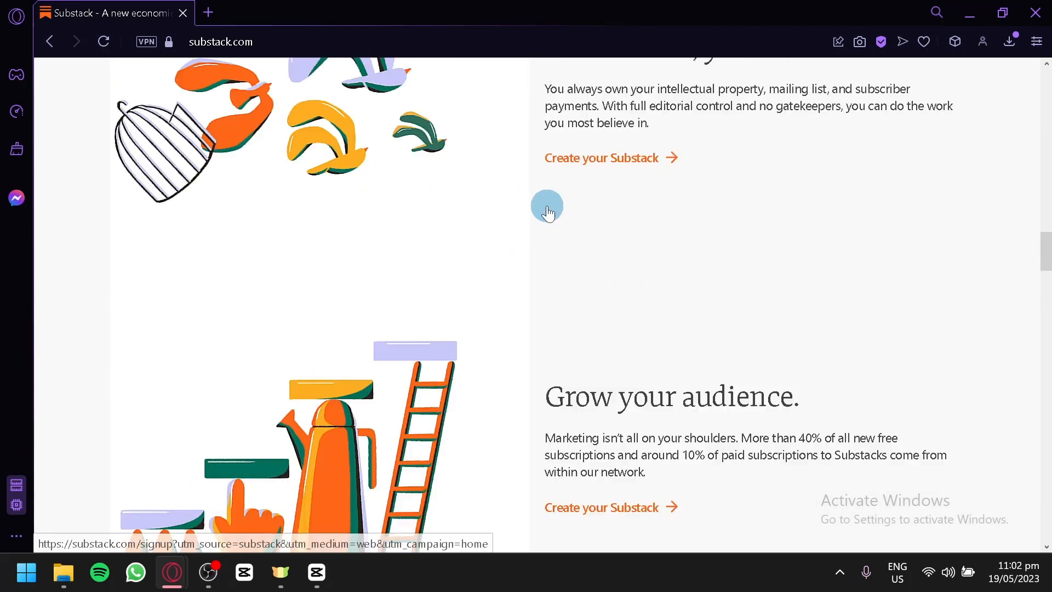
pyautogui.scroll(20, 547, 212)
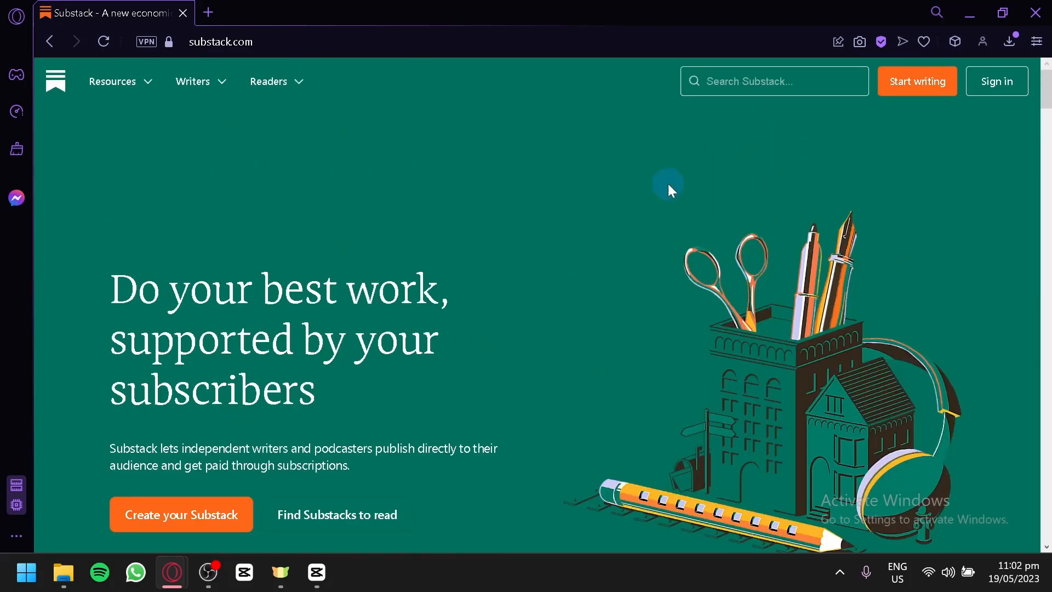
# Start a new Substack with the profile name Coffeeworld and the publication URL coffeeworld.substack.com
pyautogui.click(236, 518)
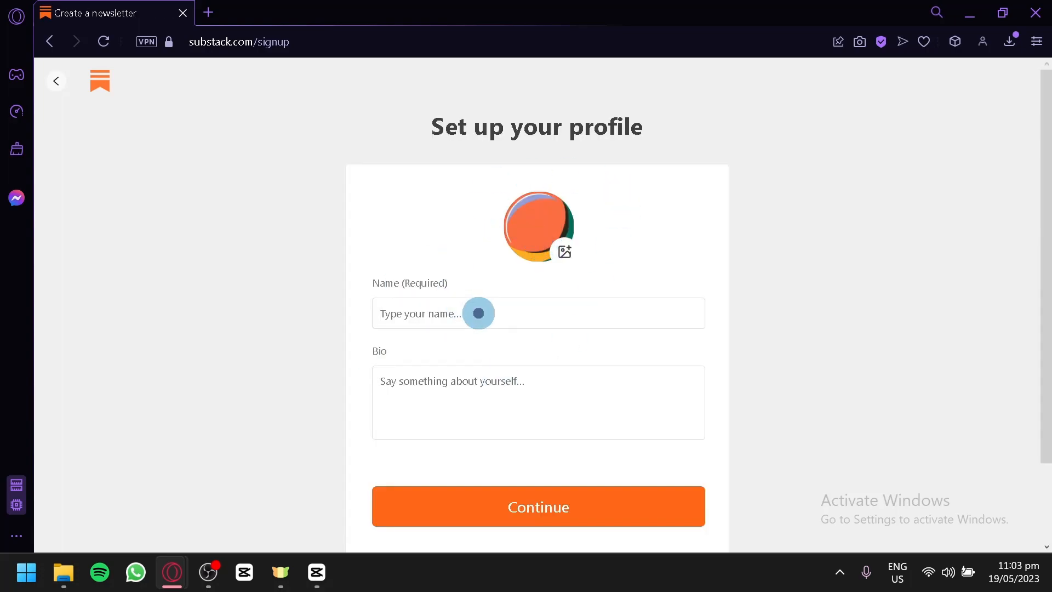
pyautogui.click(478, 313)
pyautogui.click(504, 351)
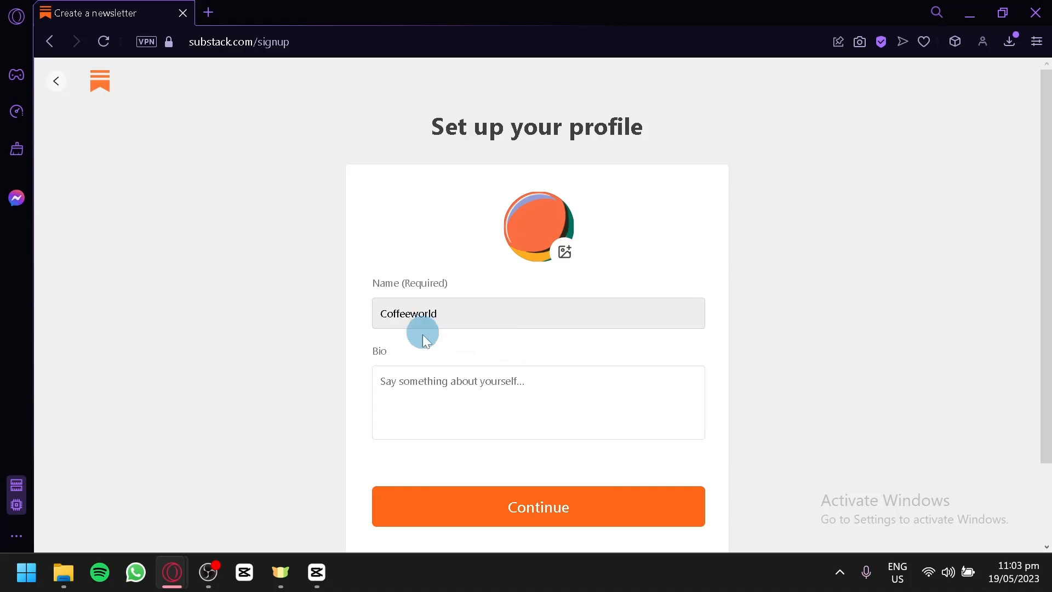
pyautogui.click(508, 498)
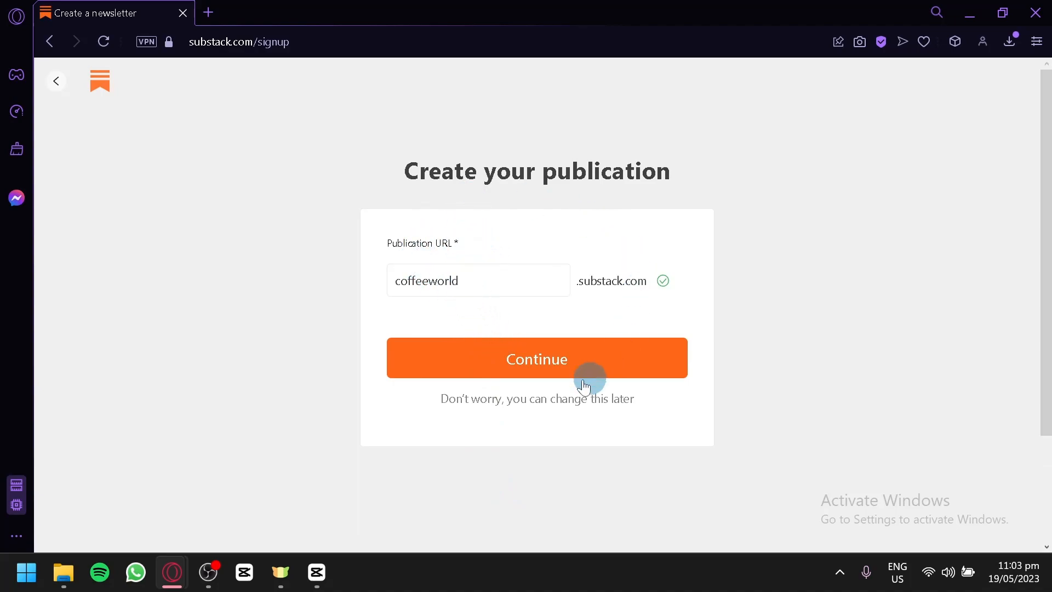
pyautogui.click(547, 377)
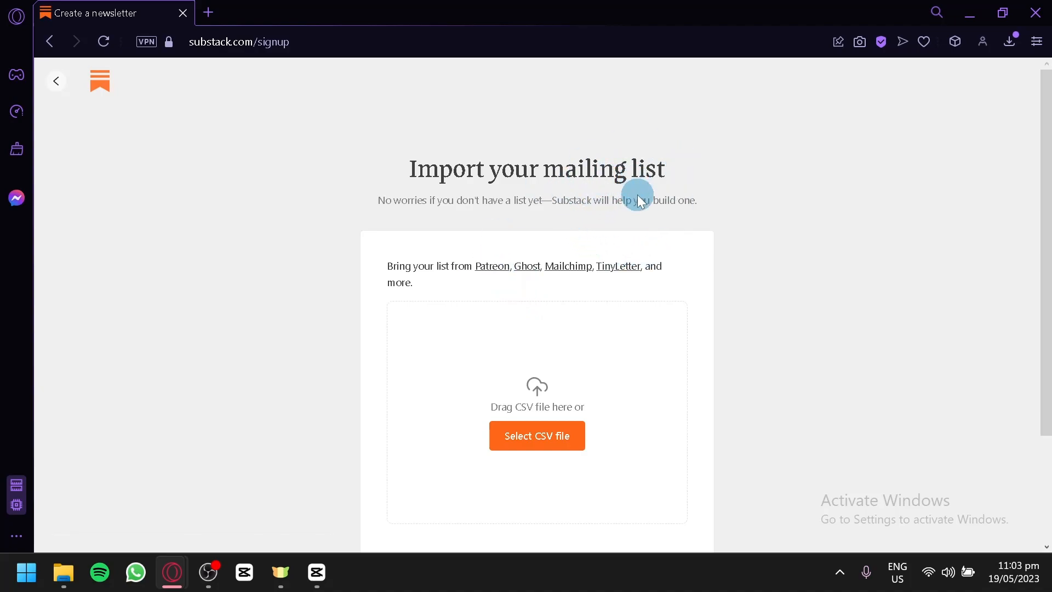
# Skip both the mailing list import and the adding of subscribers in the publication setup
pyautogui.scroll(-2, 667, 272)
pyautogui.scroll(2, 657, 268)
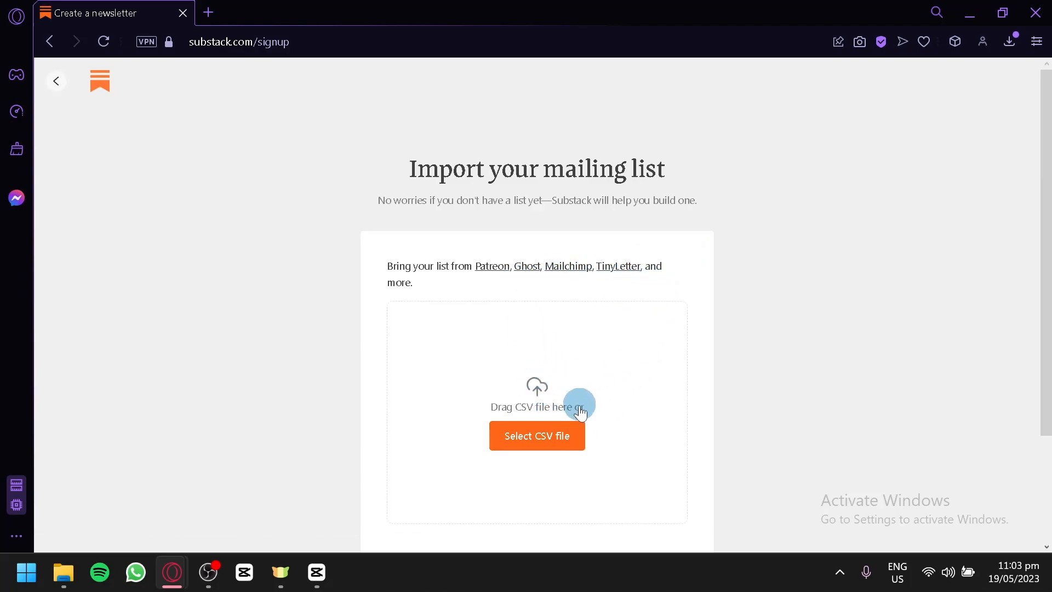
pyautogui.scroll(-2, 585, 404)
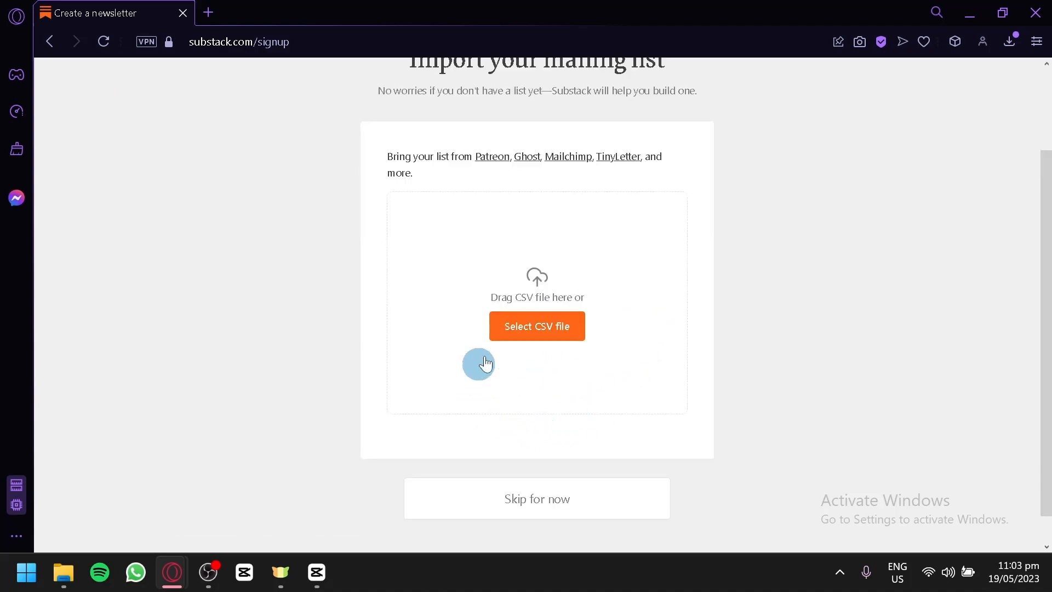
pyautogui.click(524, 499)
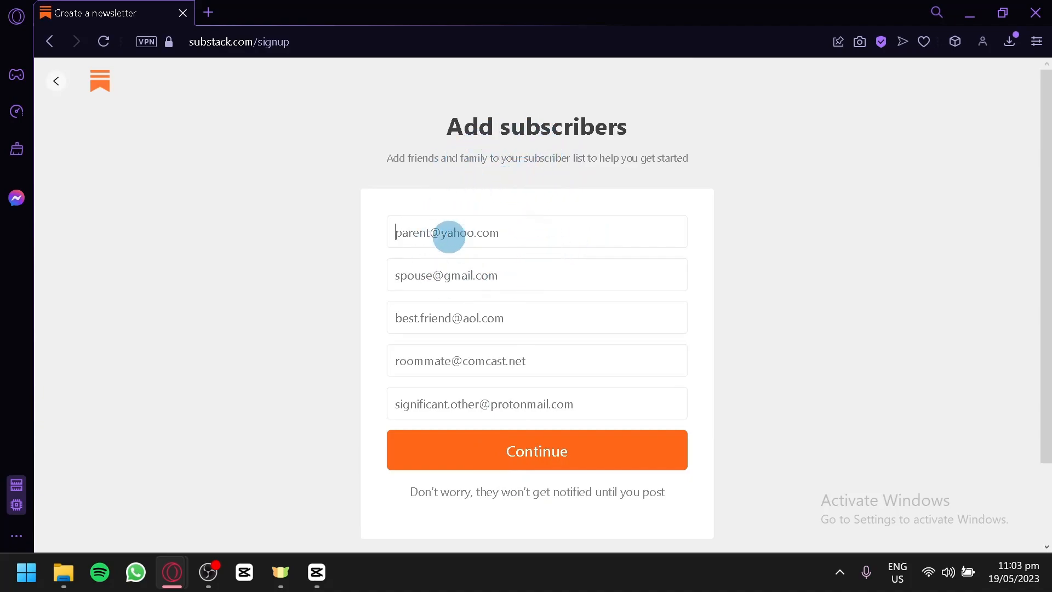
pyautogui.scroll(-2, 548, 307)
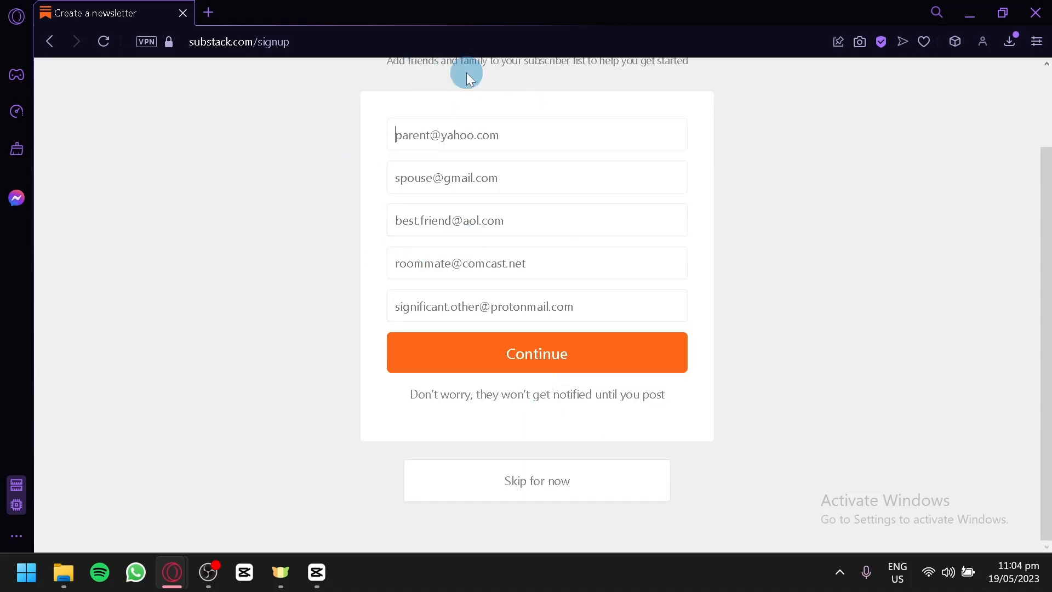
pyautogui.click(489, 485)
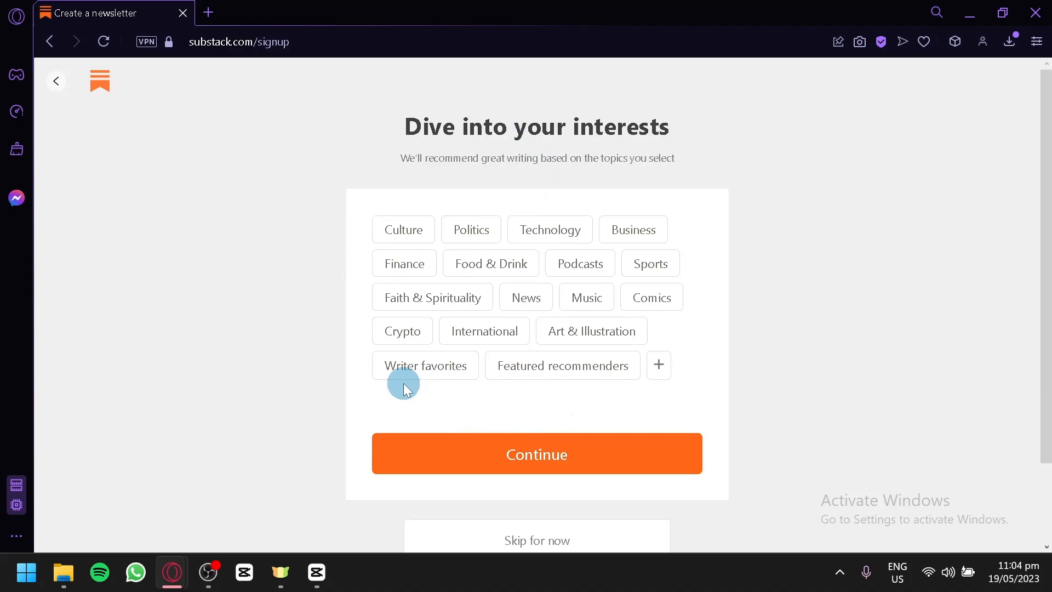
# Choose Sports, Technology and Finance as interests and continue the setup
pyautogui.click(637, 262)
pyautogui.click(575, 235)
pyautogui.click(410, 271)
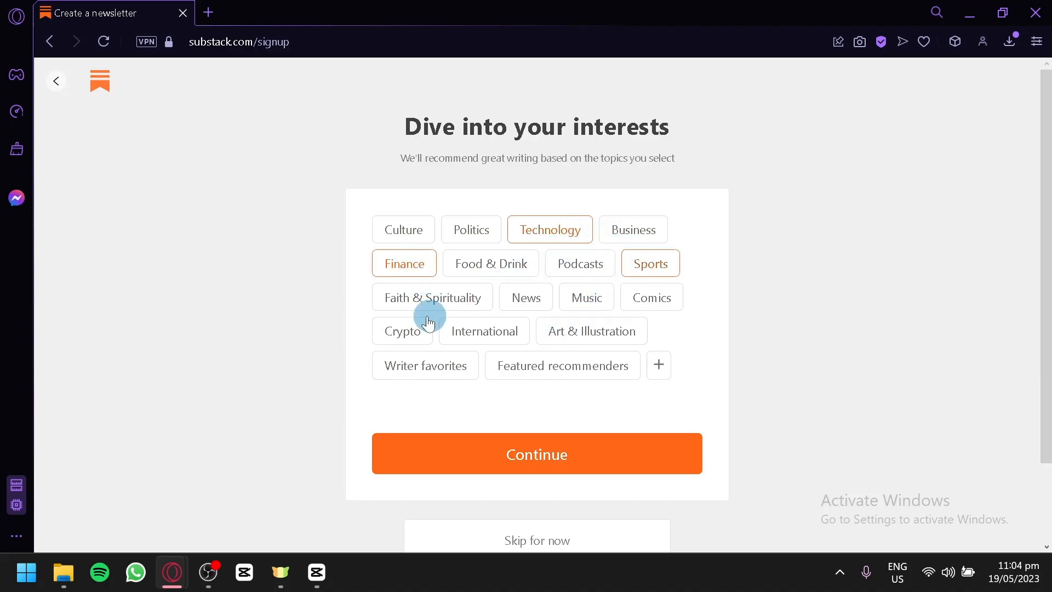
pyautogui.click(474, 462)
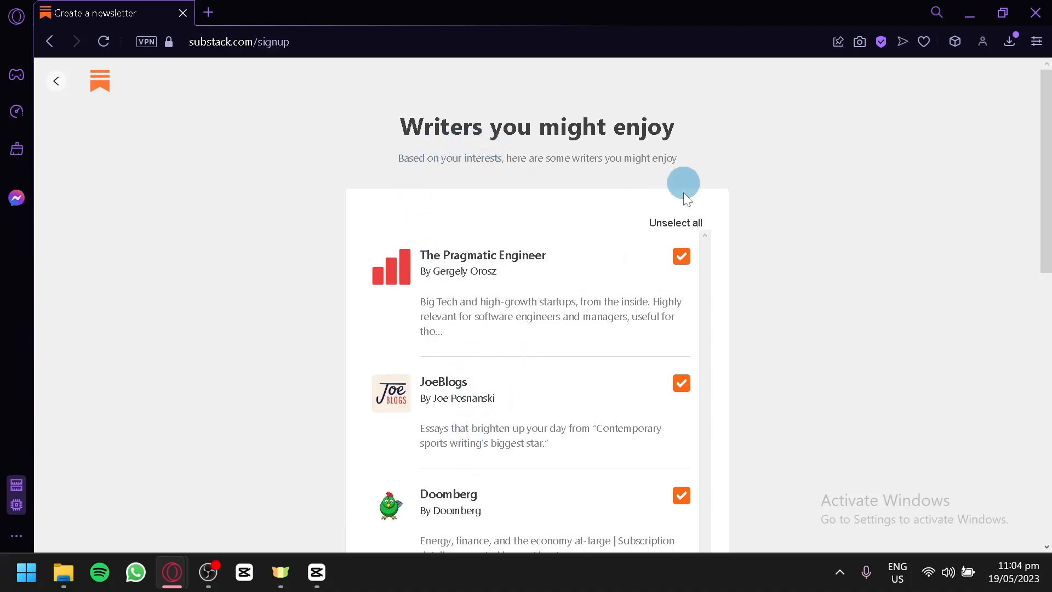
# Skip subscribing to the suggested writers and finish the setup by going to the new publication's dashboard
pyautogui.scroll(-6, 549, 372)
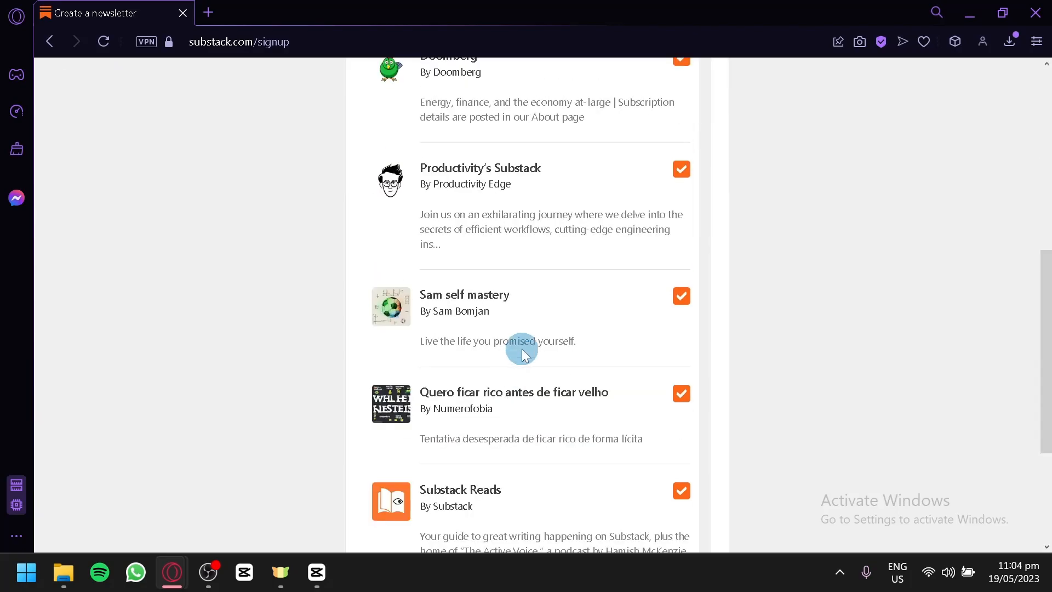
pyautogui.scroll(-3, 522, 348)
pyautogui.scroll(3, 475, 228)
pyautogui.scroll(-2, 605, 311)
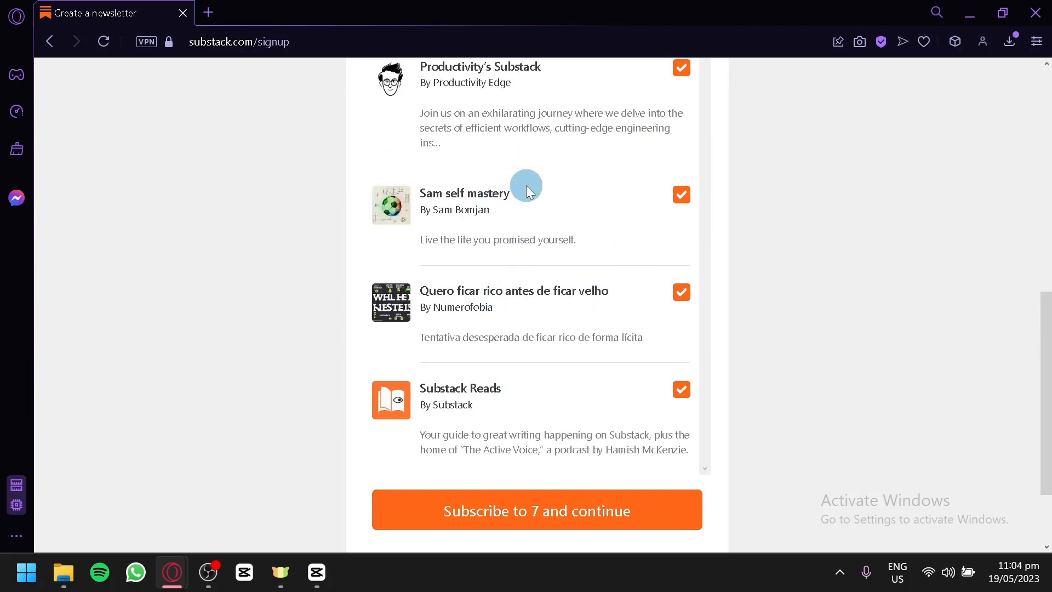
pyautogui.scroll(-3, 526, 187)
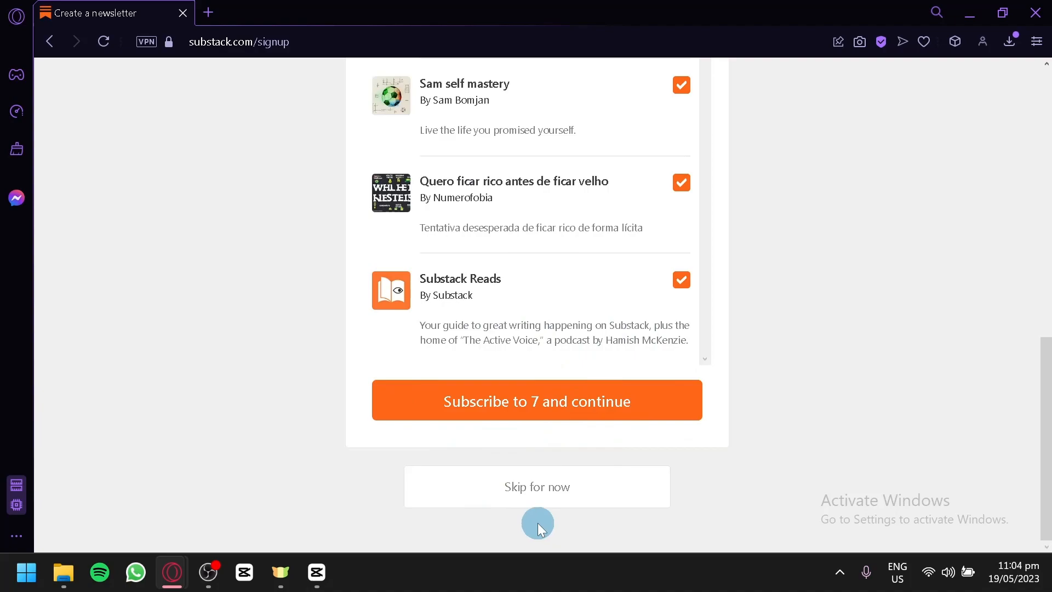
pyautogui.click(520, 489)
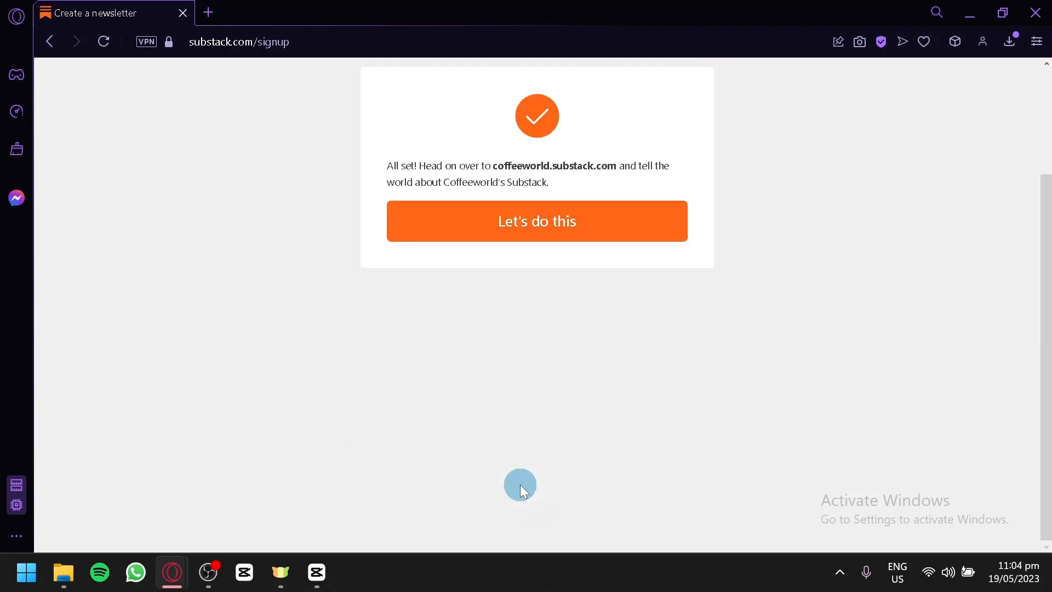
pyautogui.click(521, 221)
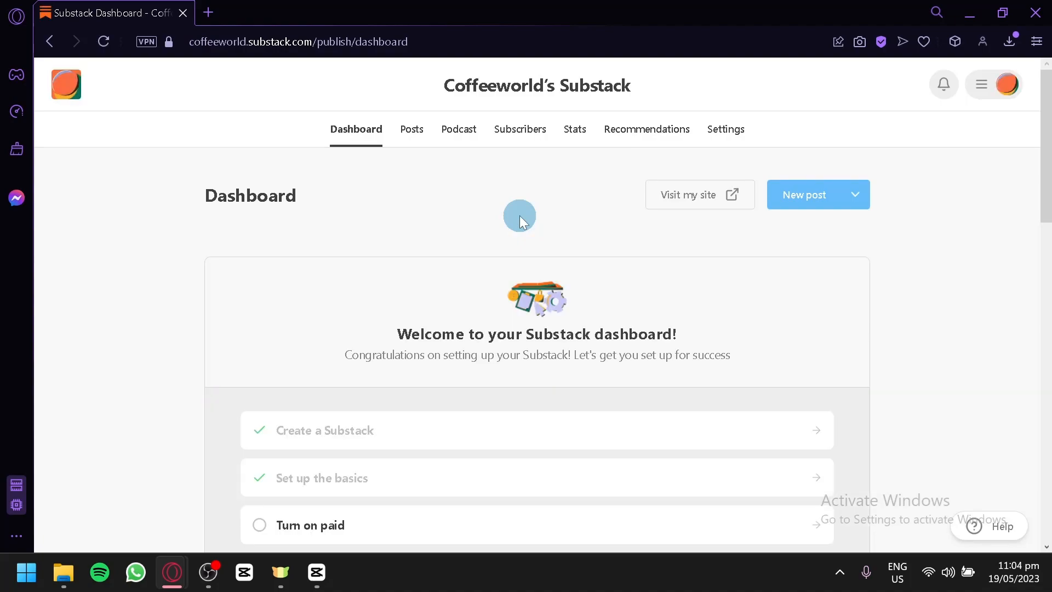
# Review the dashboard's setup checklist, overview statistics, recent posts and resource guides
pyautogui.scroll(-2, 518, 215)
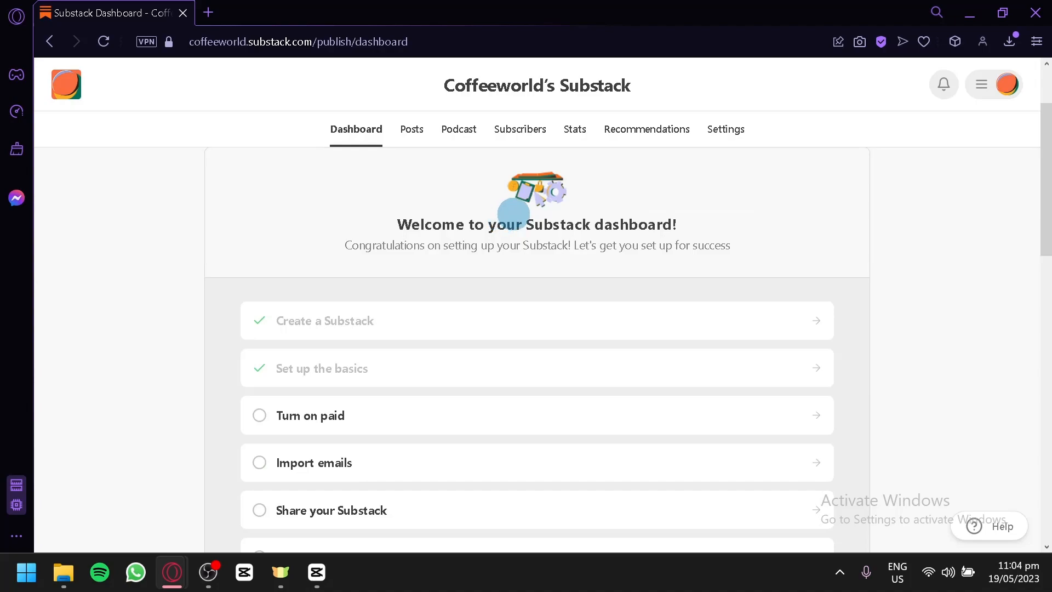
pyautogui.scroll(-4, 515, 217)
pyautogui.scroll(2, 564, 260)
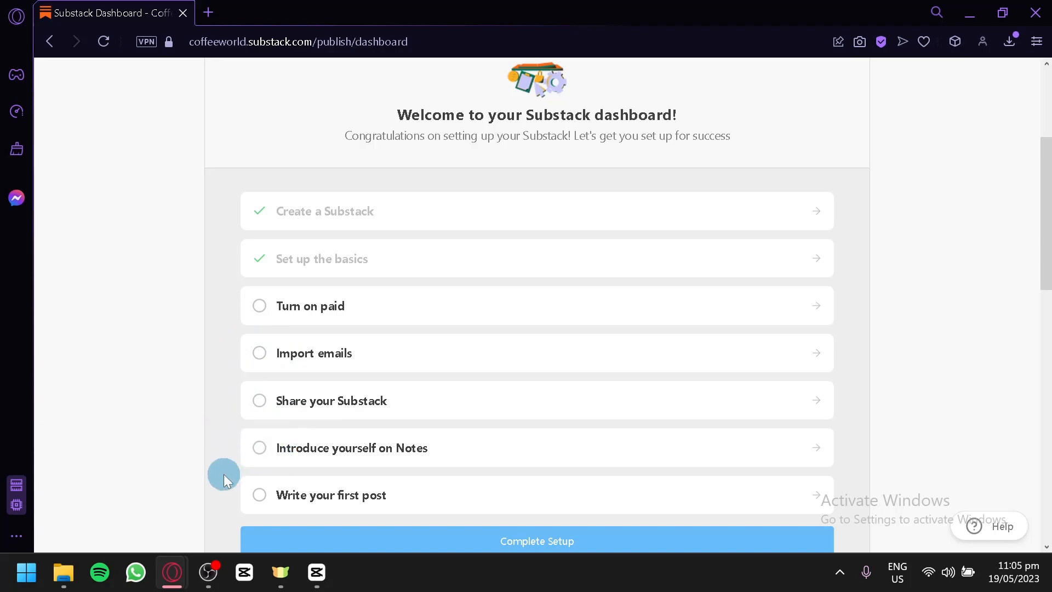
pyautogui.scroll(-4, 332, 356)
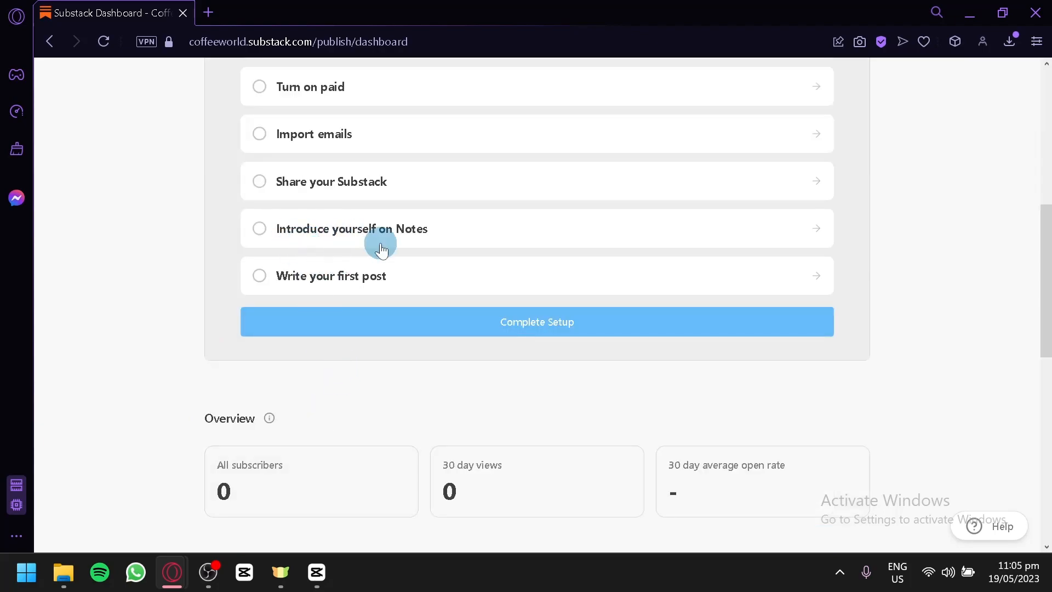
pyautogui.scroll(-2, 389, 246)
pyautogui.scroll(-2, 433, 230)
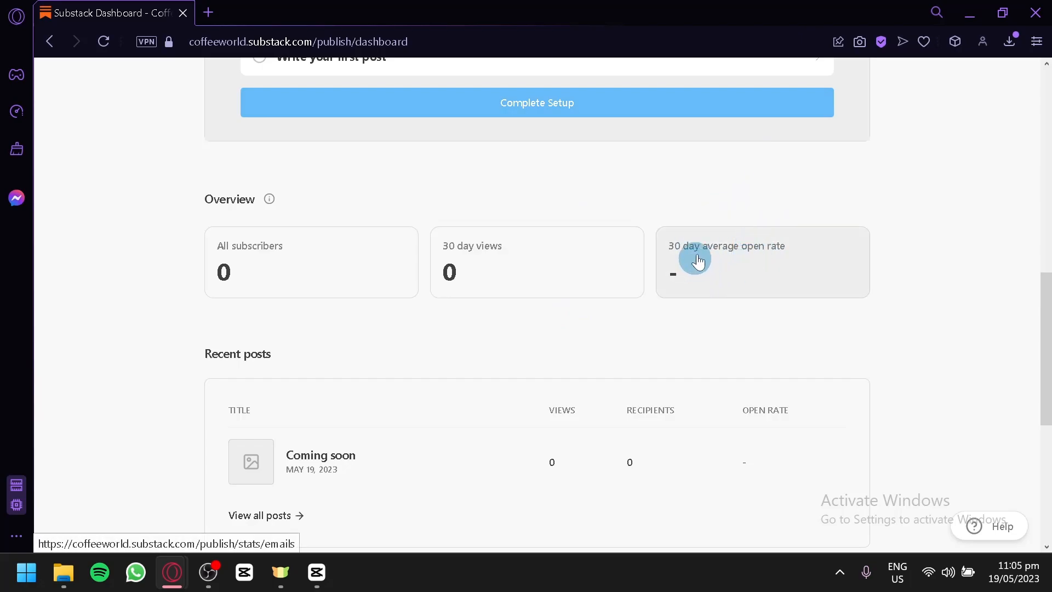
pyautogui.scroll(-4, 807, 284)
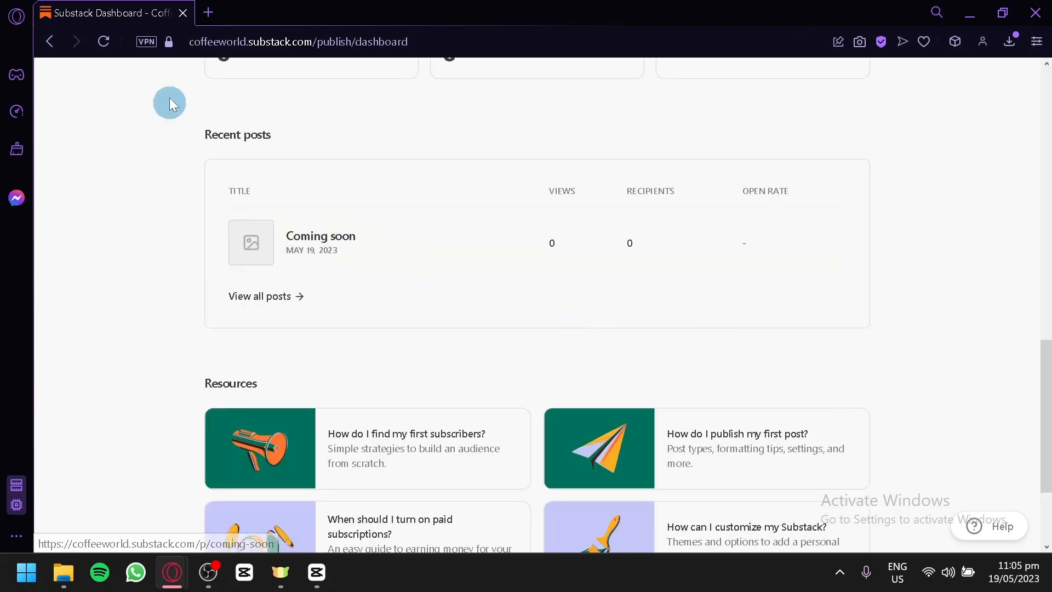
pyautogui.scroll(-3, 575, 216)
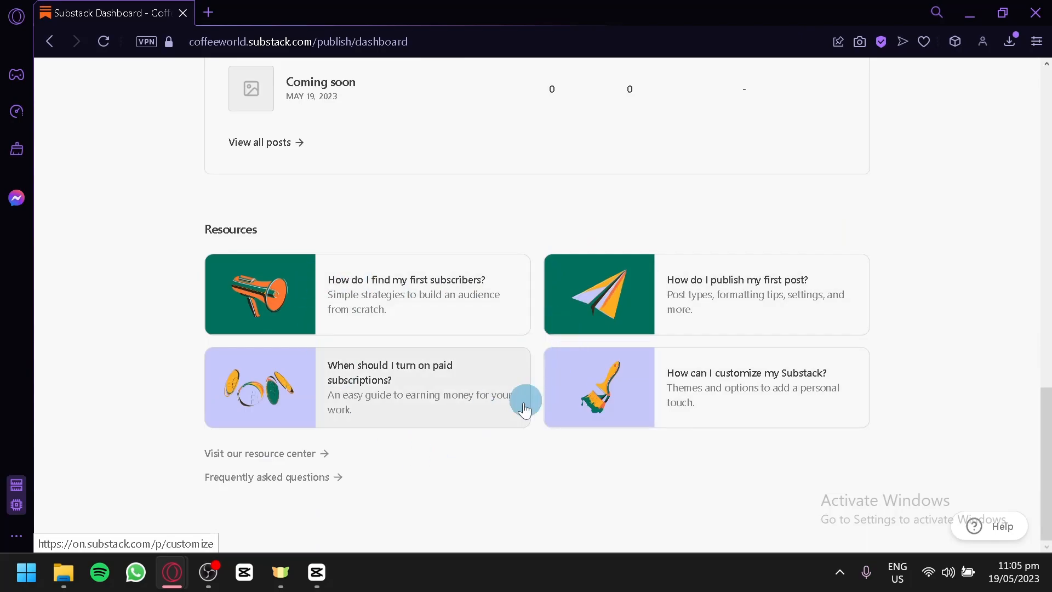
pyautogui.scroll(15, 528, 399)
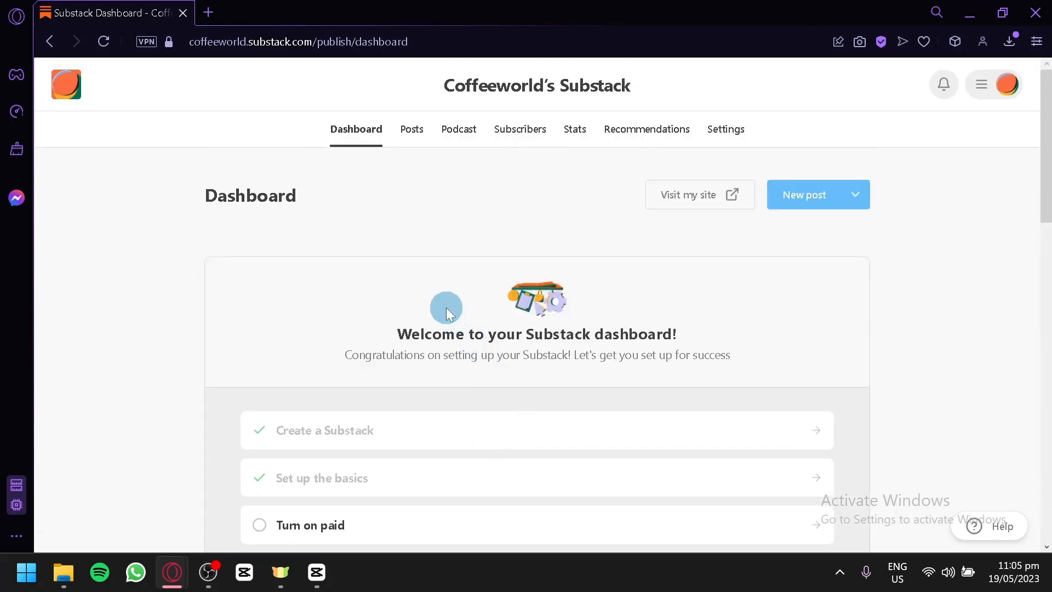
# View the publication's public site in its own tab, and open the Posts page back in the dashboard
pyautogui.click(677, 196)
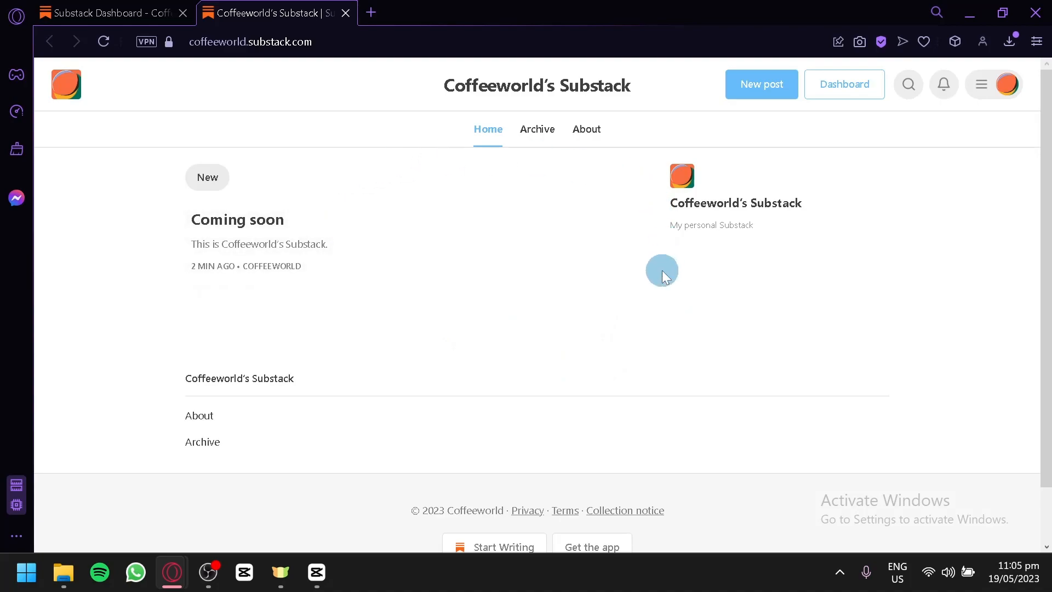
pyautogui.click(152, 8)
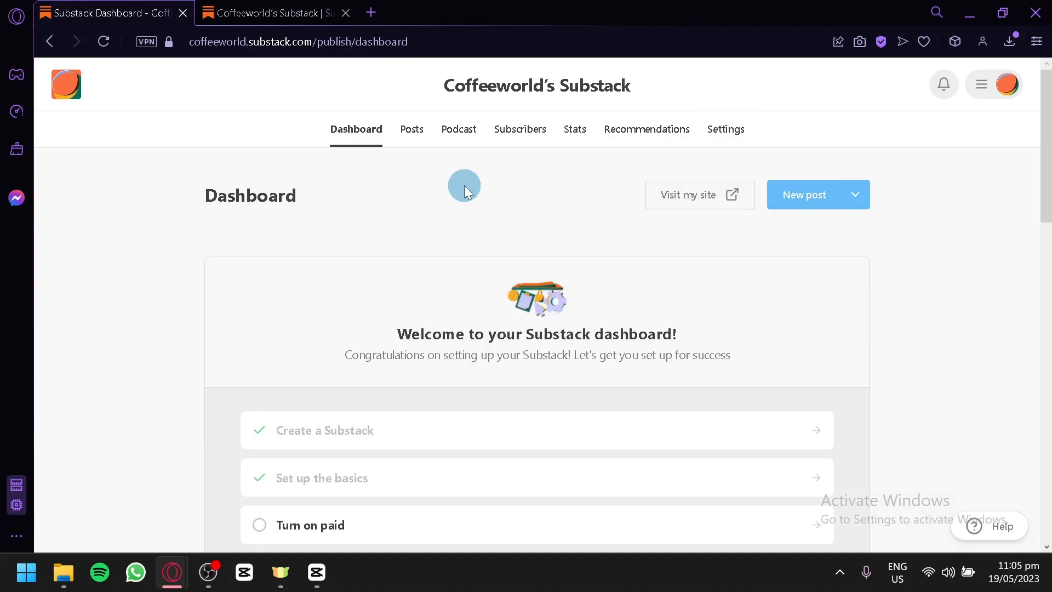
pyautogui.click(409, 140)
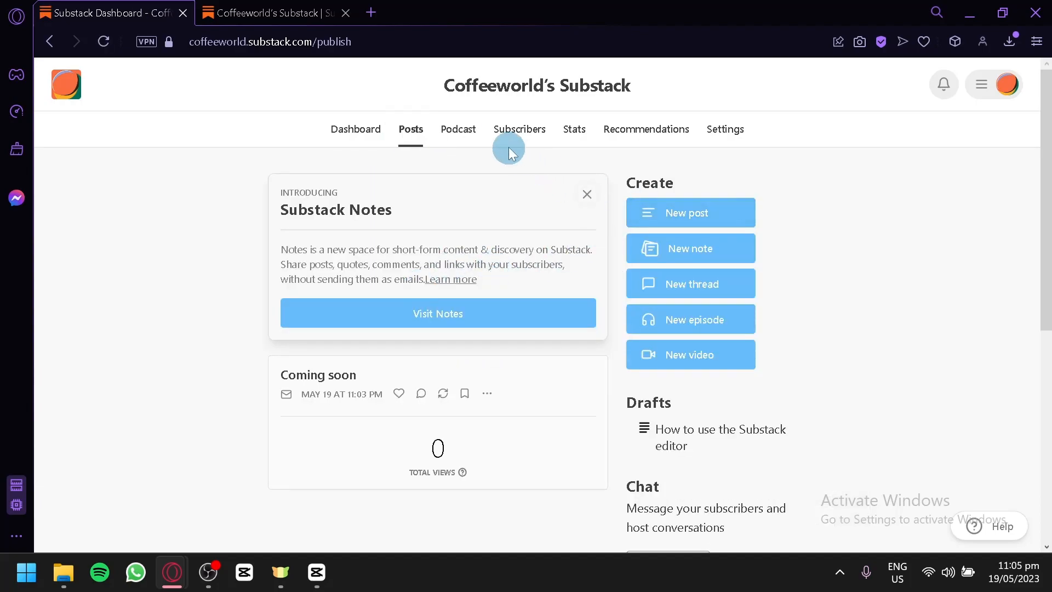
# Look through the publication's Podcast, Subscribers and Recommendations pages and return to the Posts page
pyautogui.click(475, 142)
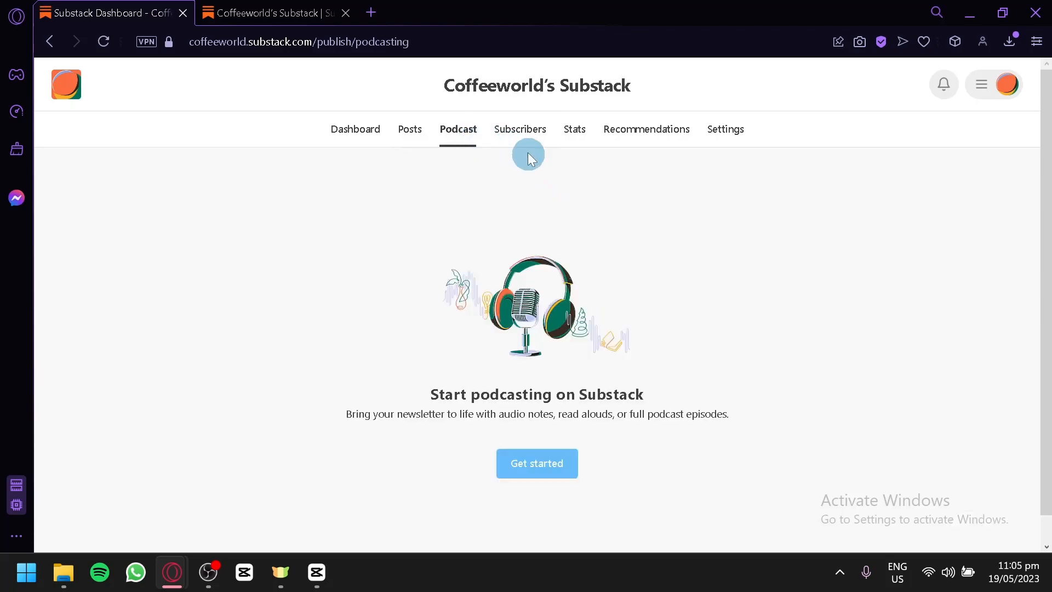
pyautogui.click(517, 141)
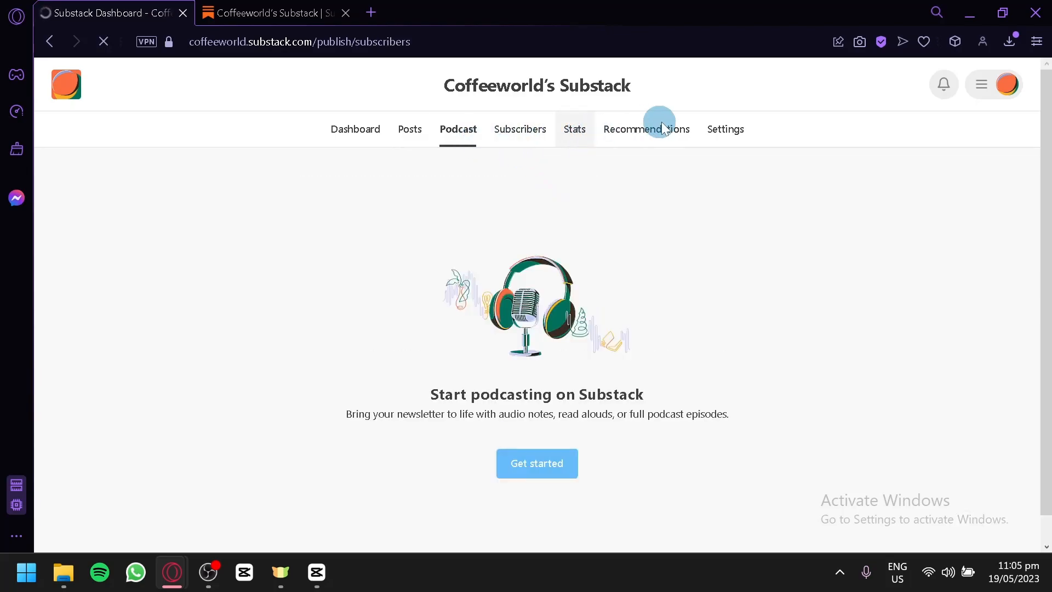
pyautogui.click(666, 140)
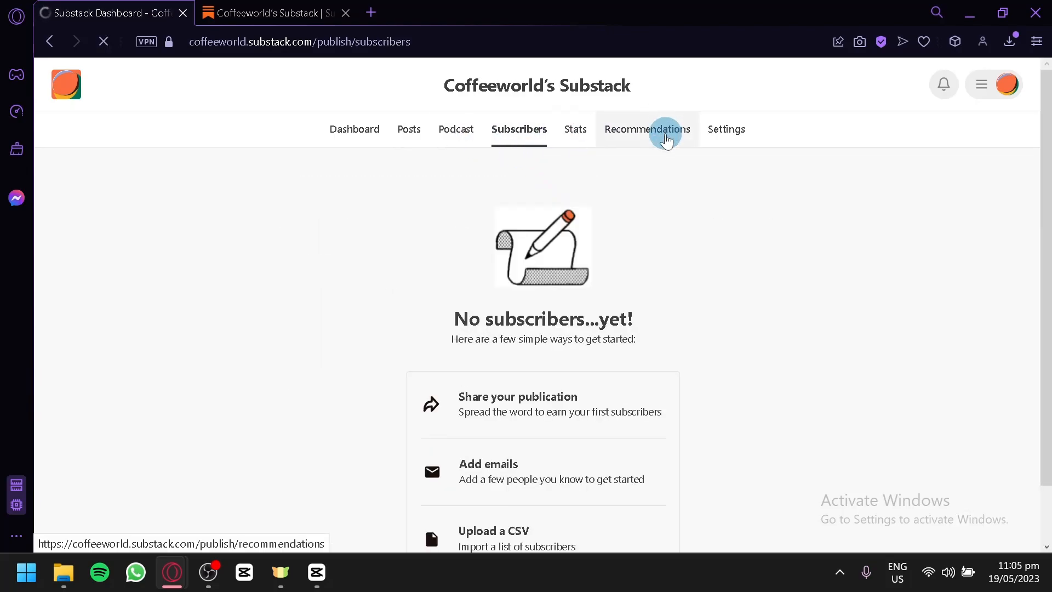
pyautogui.click(421, 141)
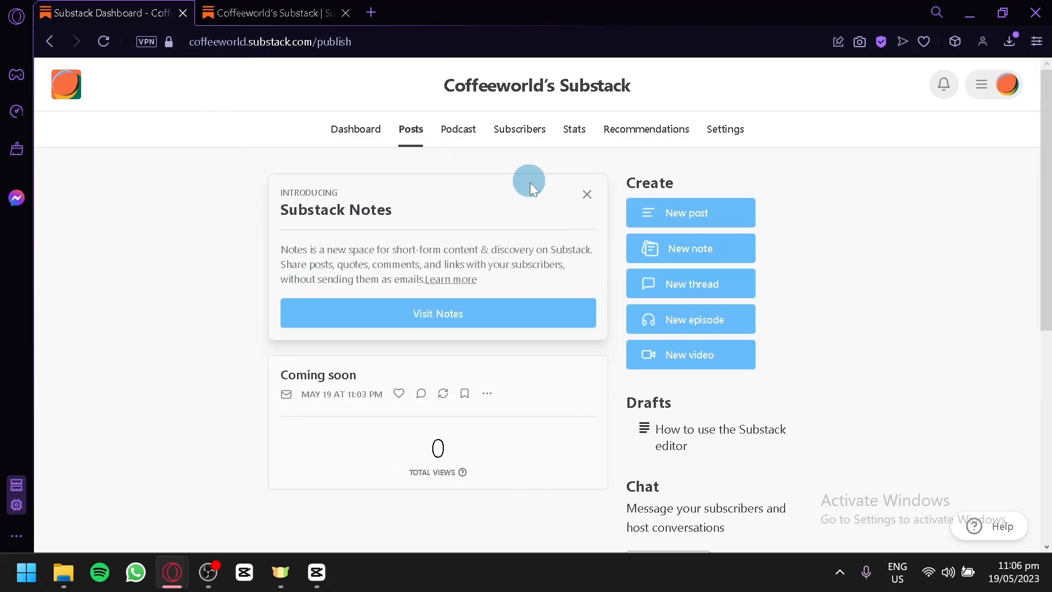
# Dismiss the Substack Notes introduction on the Posts page and start a new post
pyautogui.click(590, 197)
pyautogui.click(693, 221)
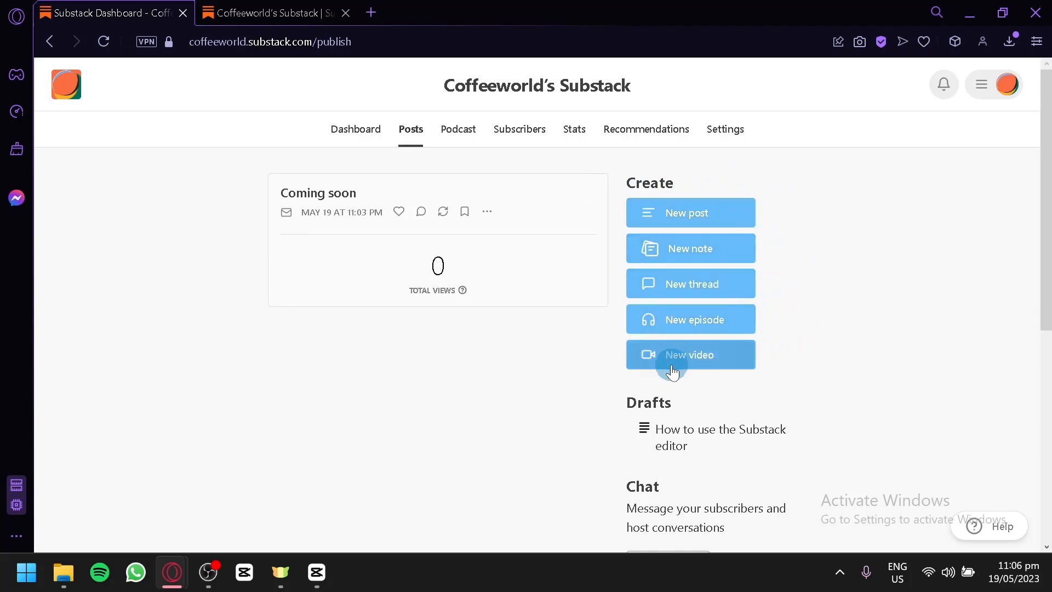
pyautogui.click(708, 218)
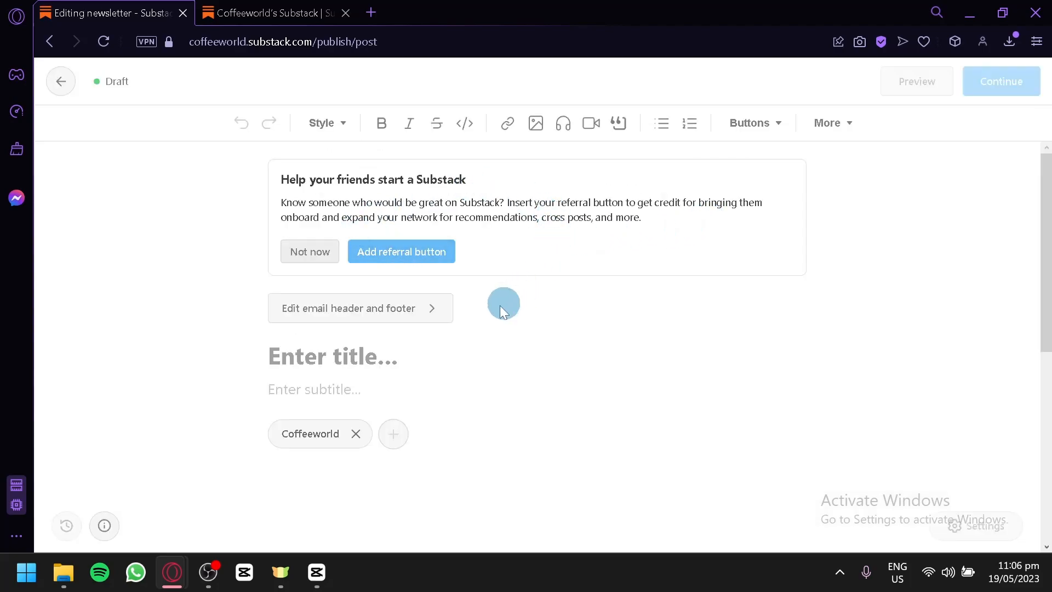
# Decline the referral button suggestion and give the post the title "Testing" and the subtitle "Whatever"
pyautogui.click(302, 252)
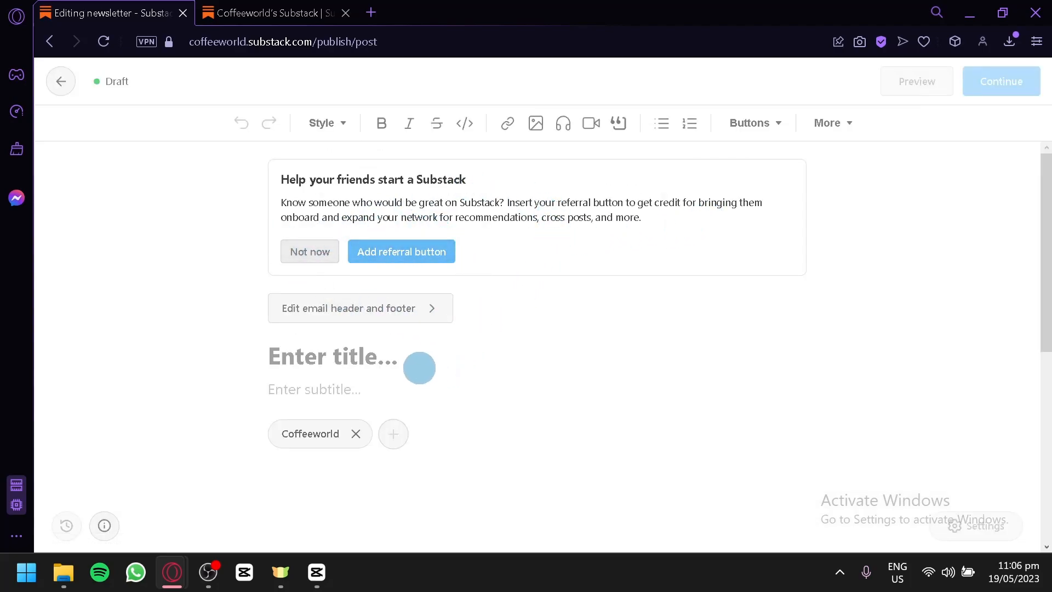
pyautogui.click(291, 213)
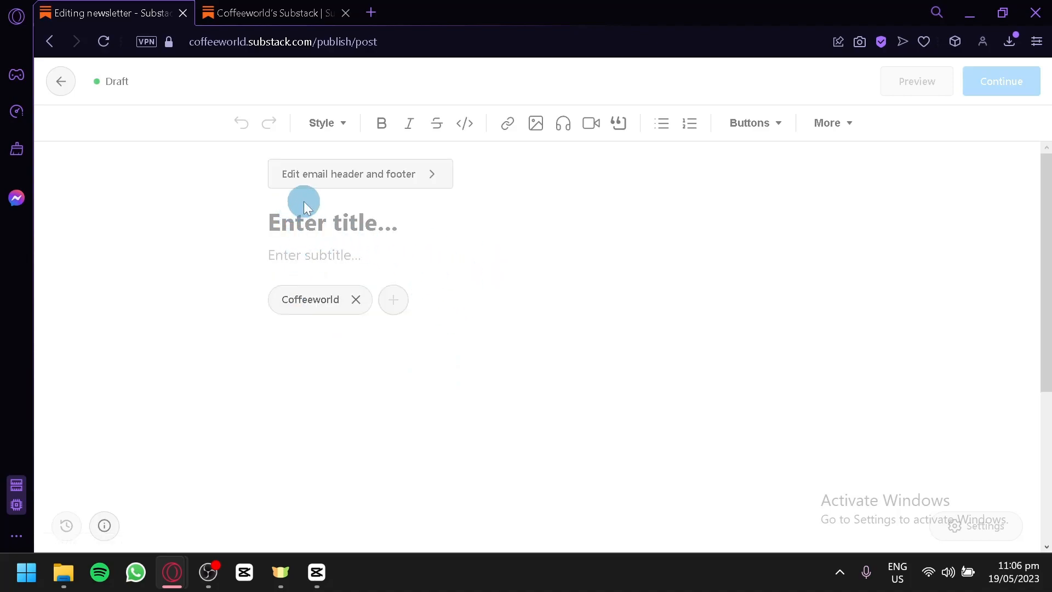
pyautogui.write('Testing')
pyautogui.click(325, 259)
pyautogui.write('Whate')
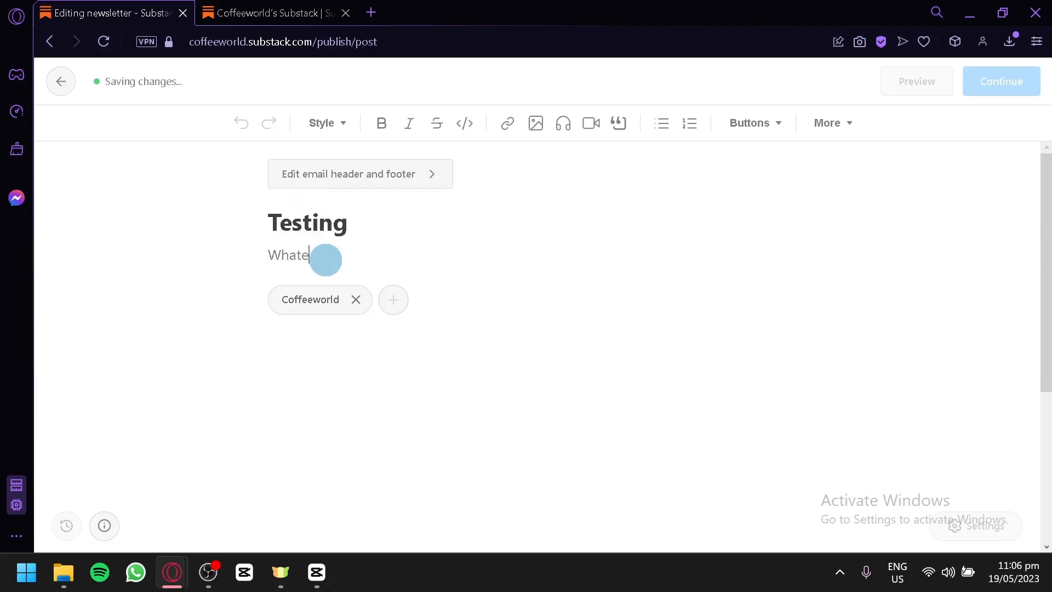
pyautogui.write('ver')
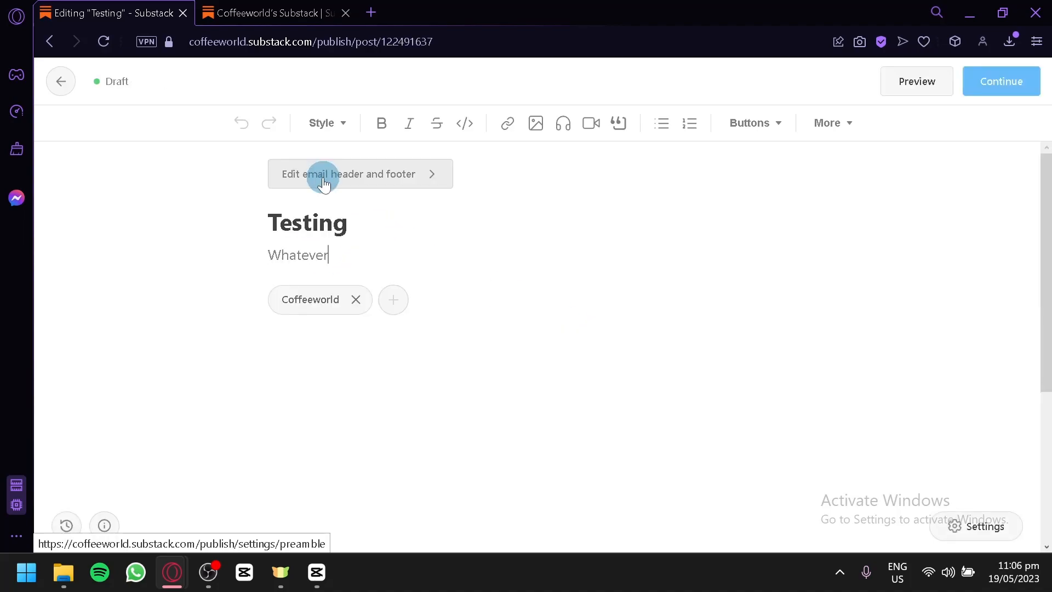
# Insert a Subscribe now button and a Share this post button into the body of the post
pyautogui.click(334, 123)
pyautogui.click(343, 125)
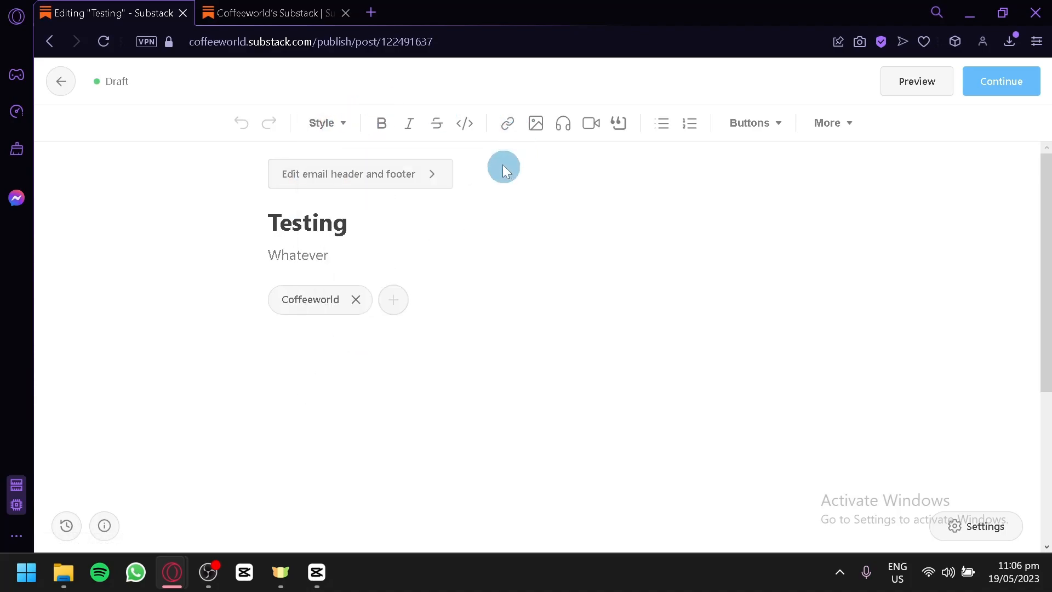
pyautogui.click(778, 132)
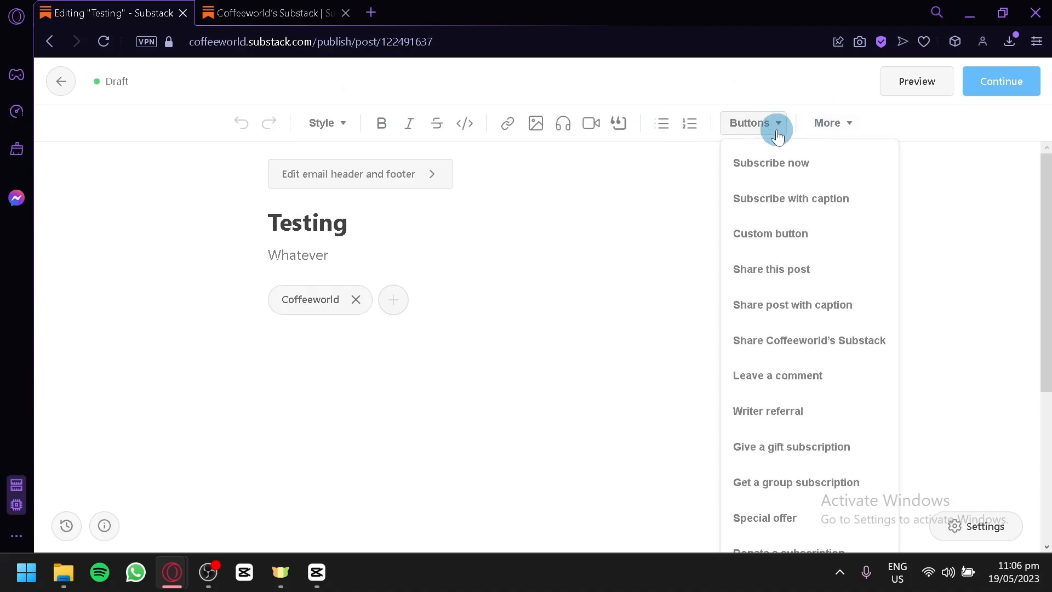
pyautogui.click(773, 162)
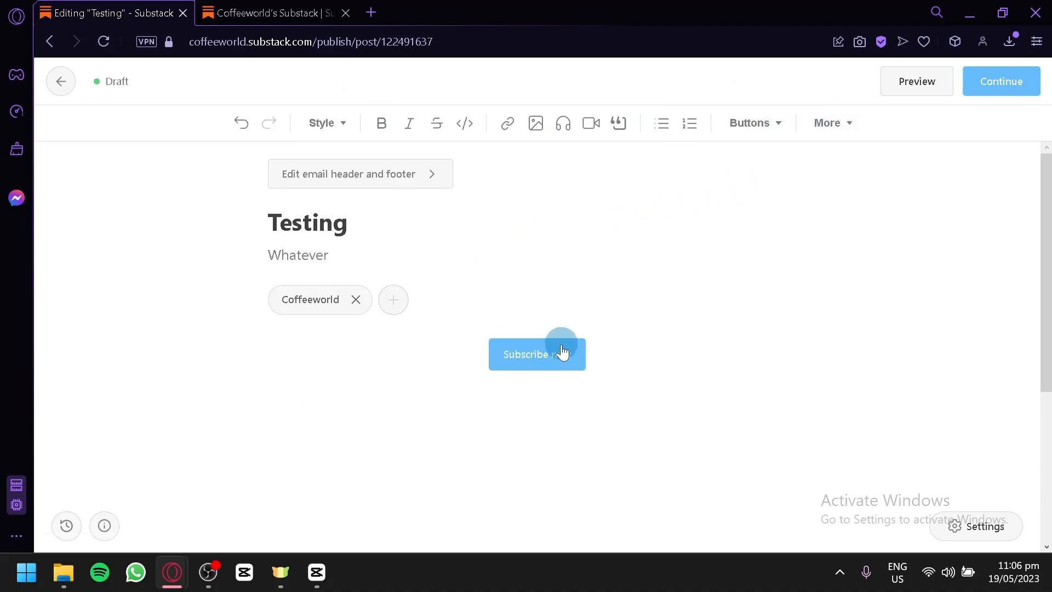
pyautogui.click(763, 131)
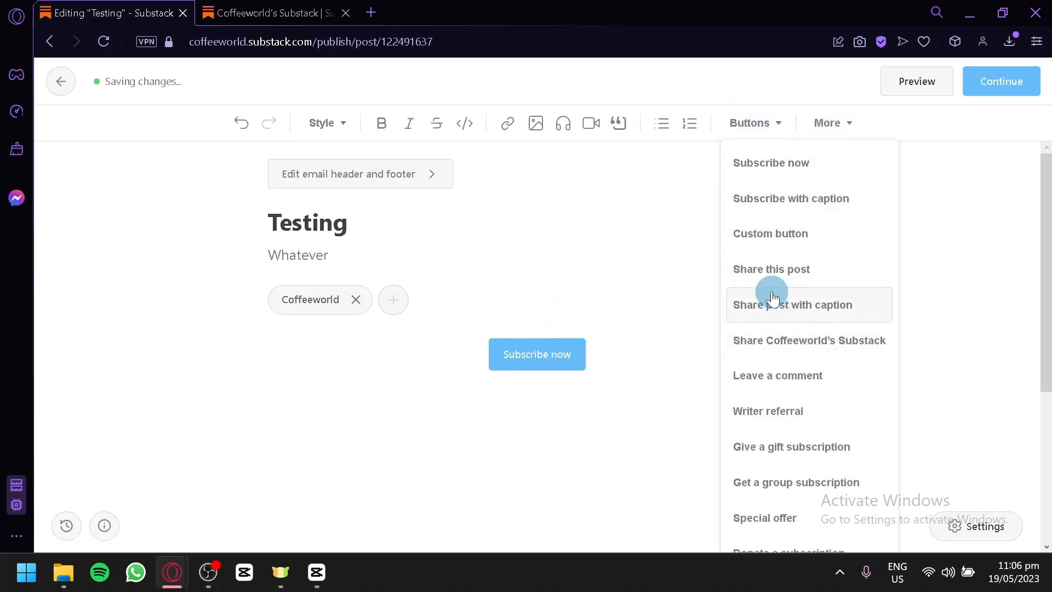
pyautogui.click(769, 275)
pyautogui.click(628, 361)
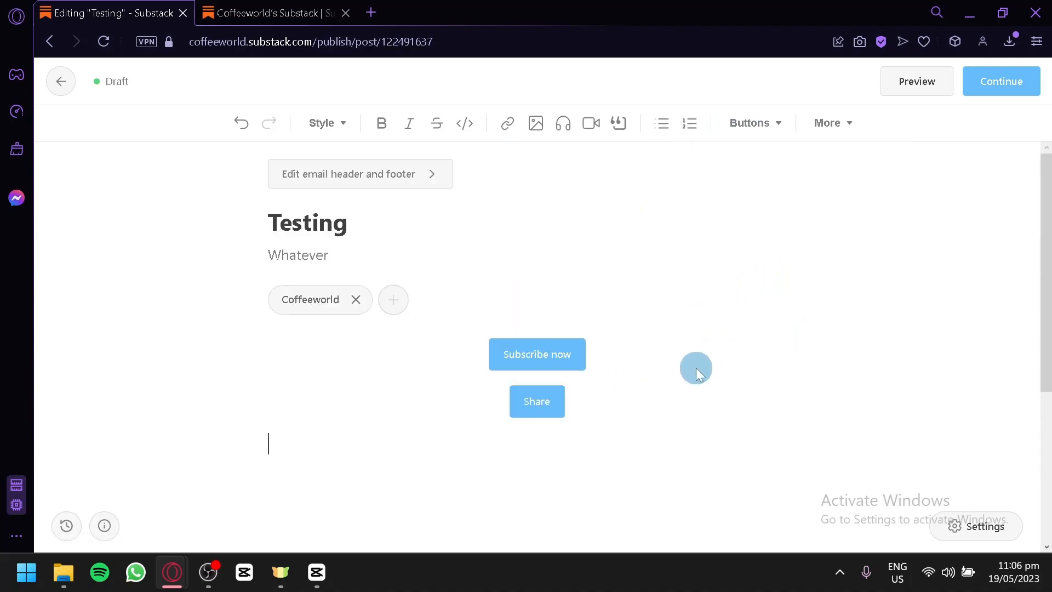
pyautogui.click(710, 227)
# Look at the guest byline option and the additional content blocks available for the post, without adding any
pyautogui.click(395, 299)
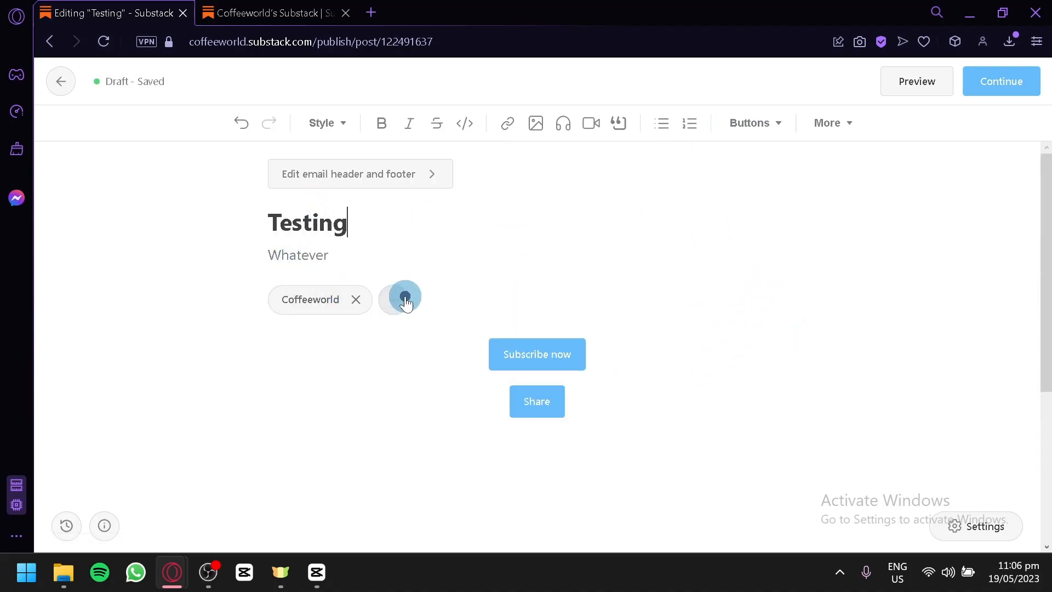
pyautogui.click(427, 252)
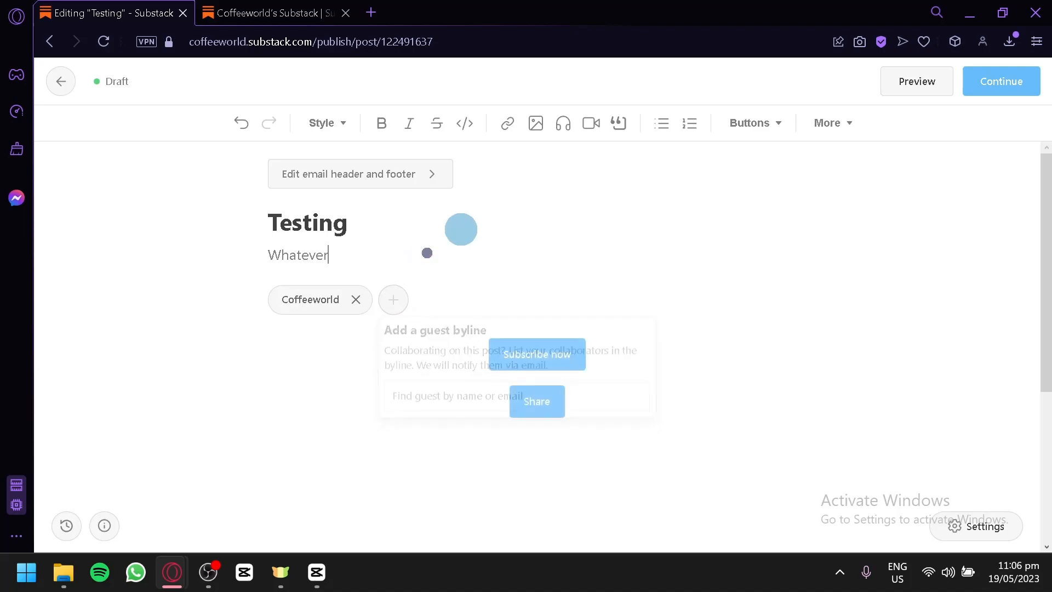
pyautogui.click(849, 132)
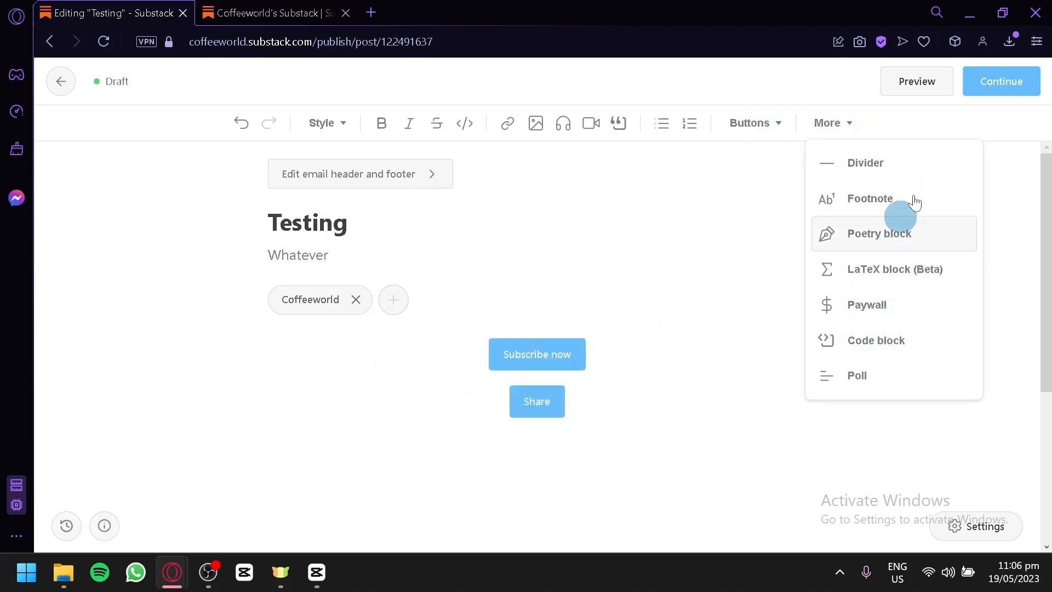
pyautogui.click(718, 263)
# Review the publishing options and publish the post to everyone immediately, with delivery via email and the Substack app
pyautogui.click(974, 93)
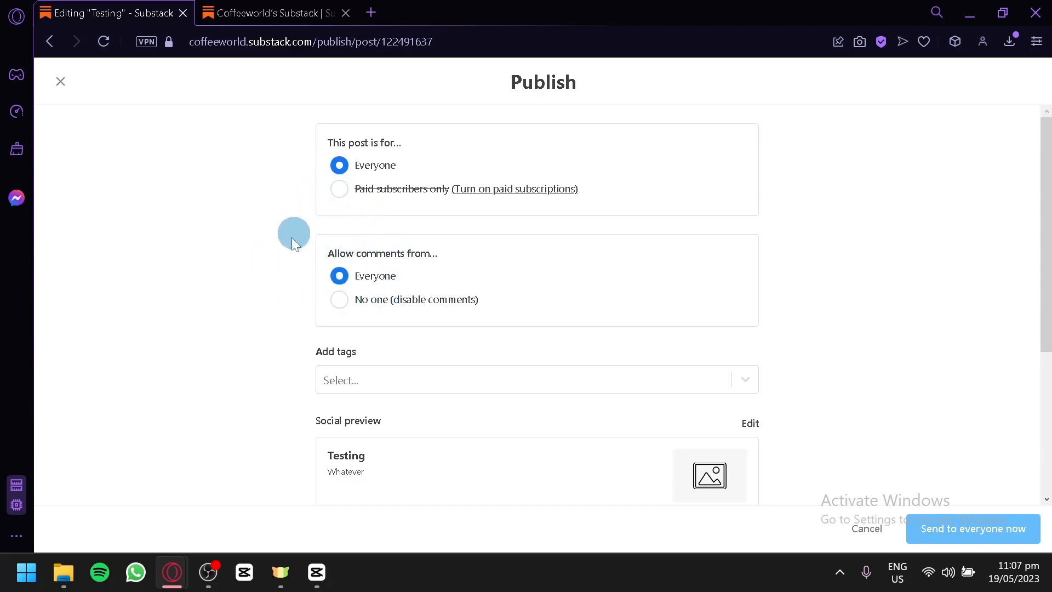
pyautogui.scroll(-4, 357, 300)
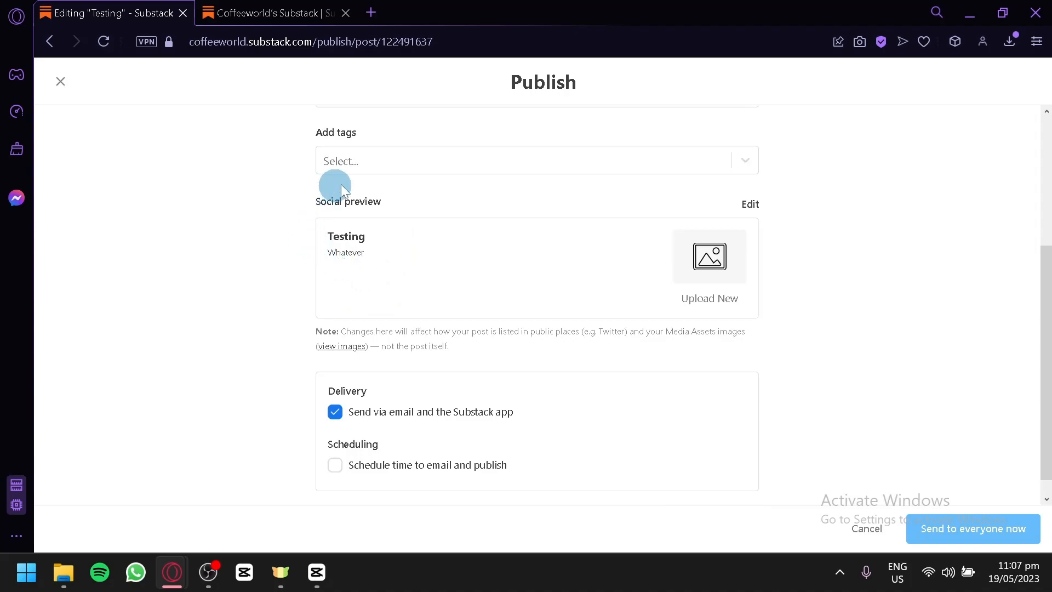
pyautogui.moveTo(685, 278)
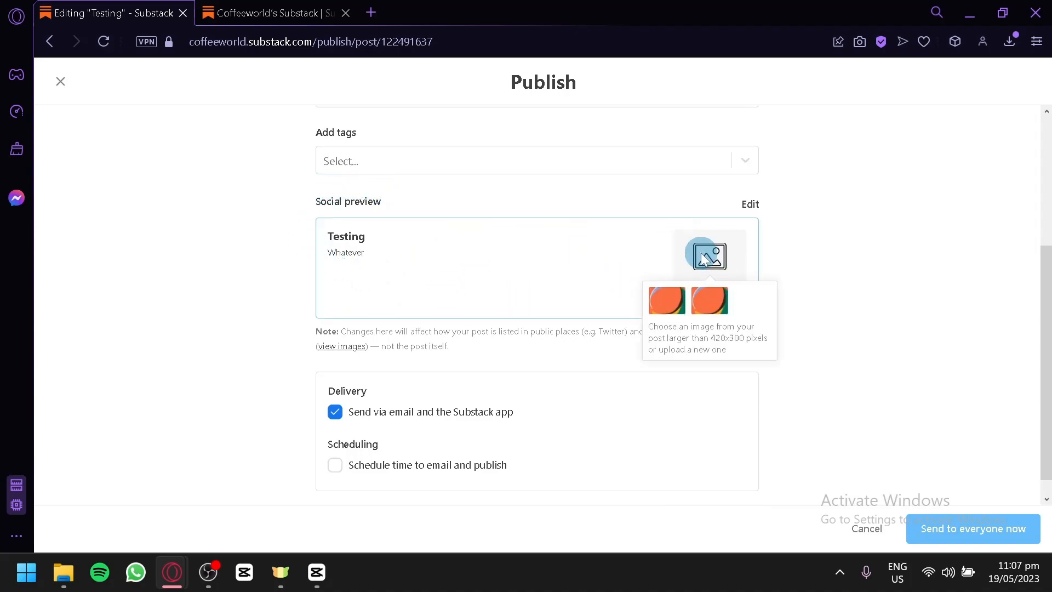
pyautogui.scroll(-1, 466, 252)
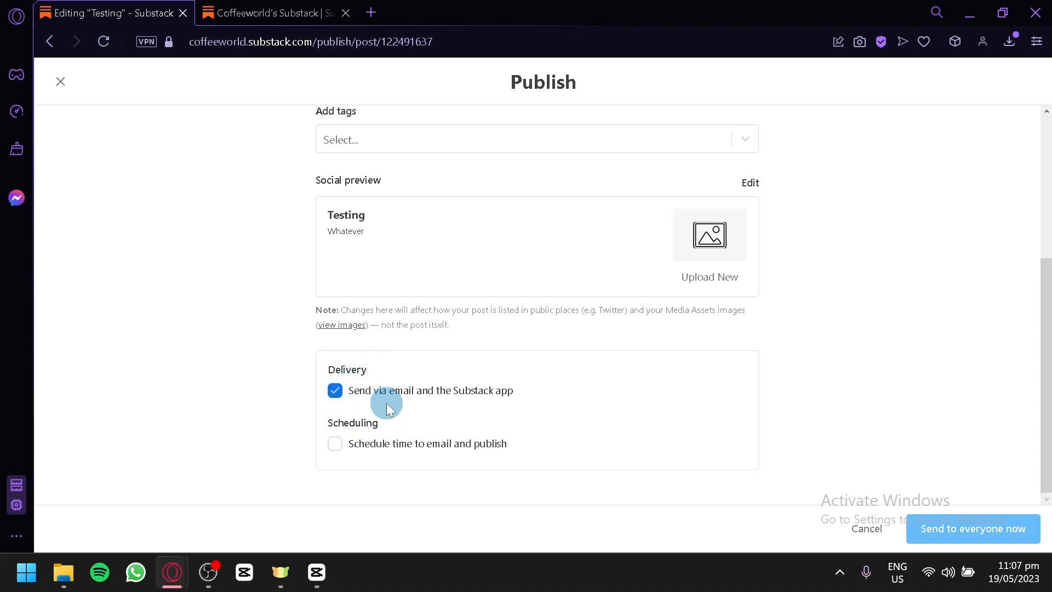
pyautogui.click(958, 530)
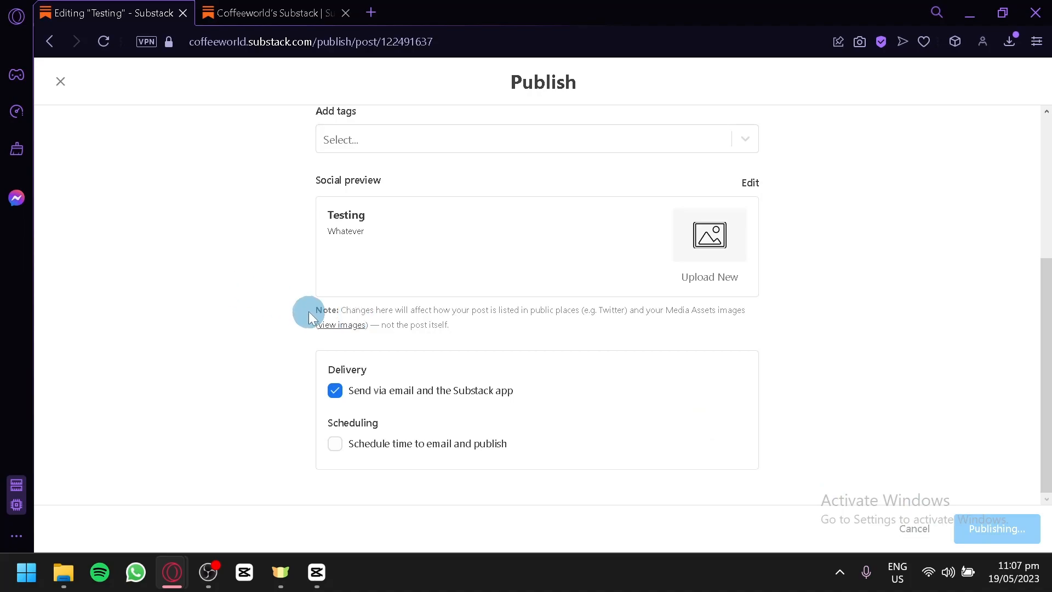
pyautogui.scroll(5, 627, 402)
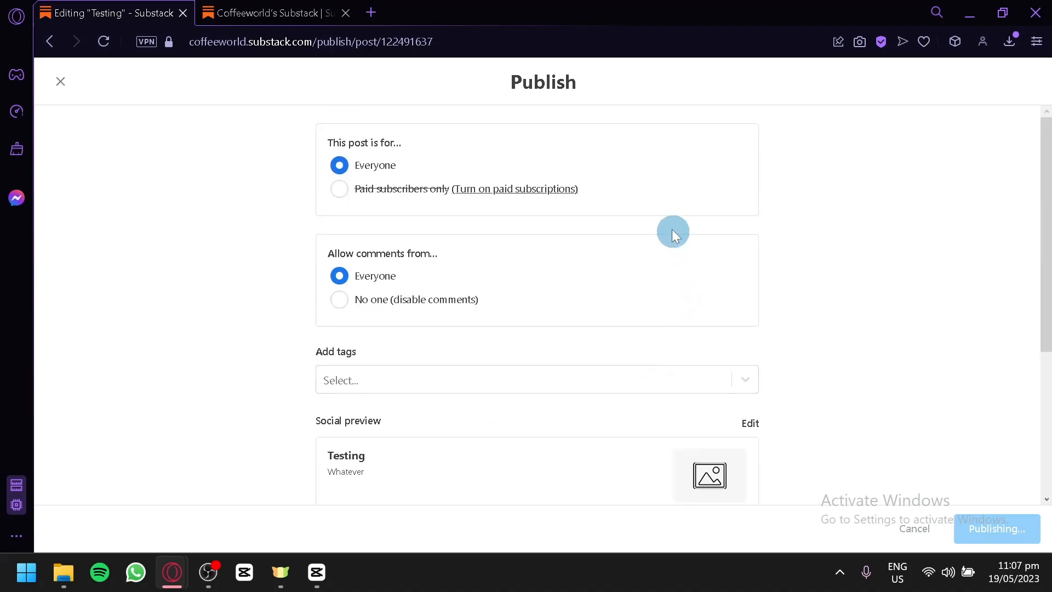
pyautogui.scroll(-5, 669, 220)
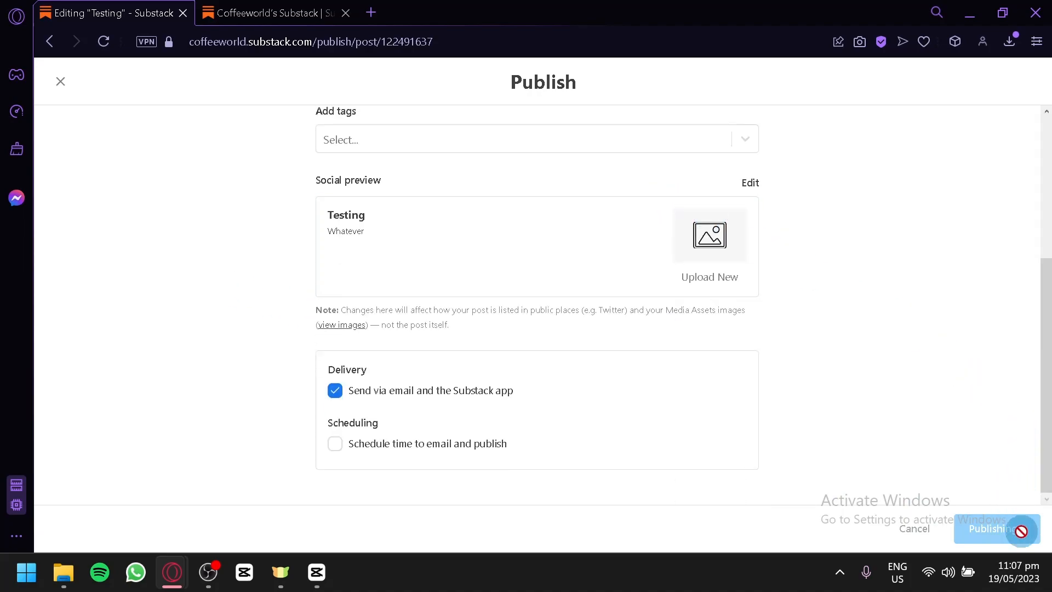
pyautogui.scroll(5, 761, 246)
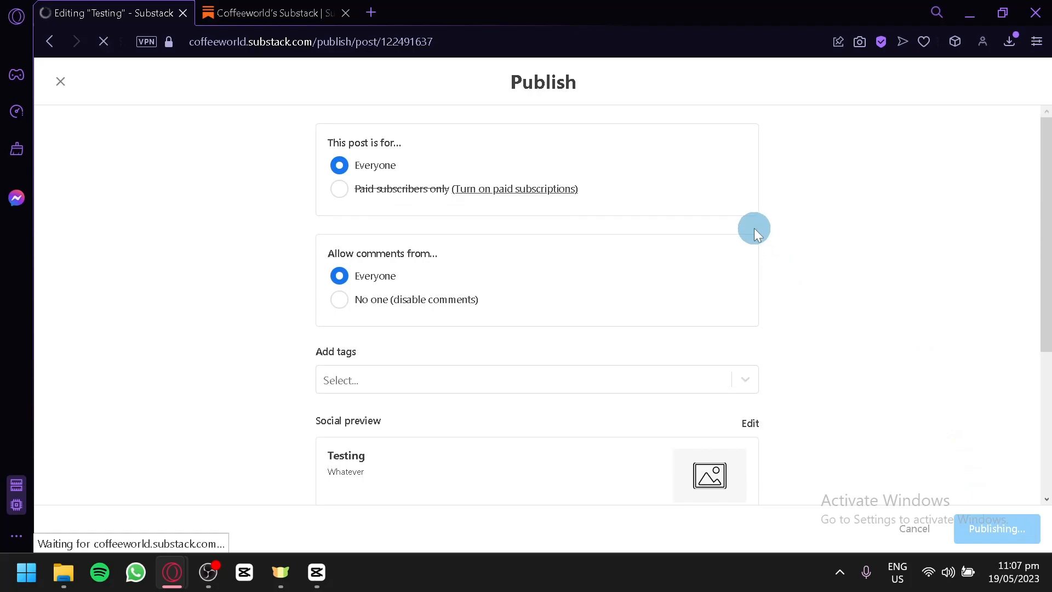
pyautogui.scroll(-5, 821, 329)
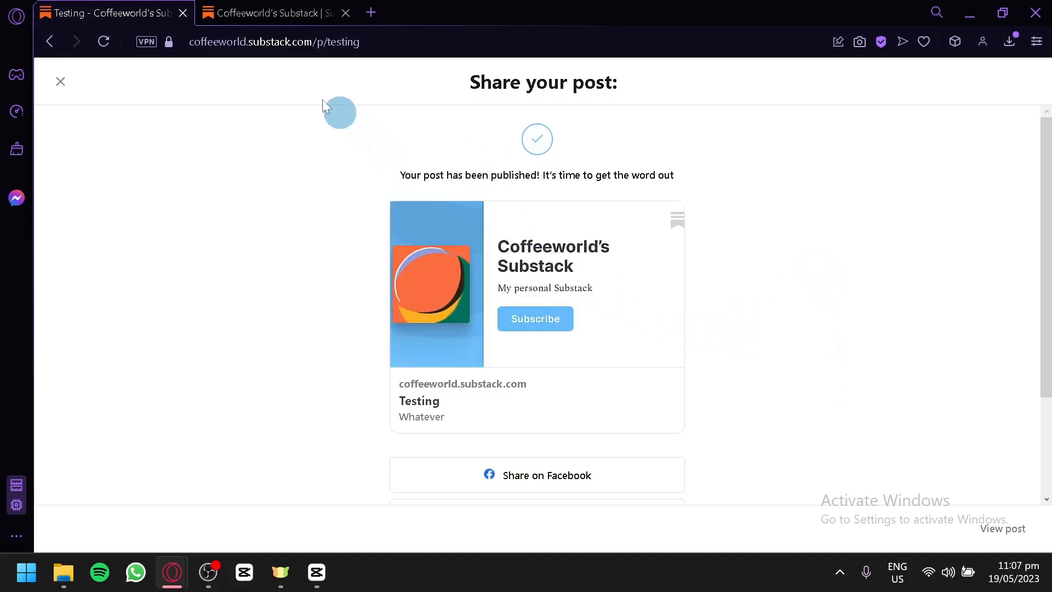
# Refresh the publication's public site in the other tab and open the Testing post
pyautogui.click(251, 8)
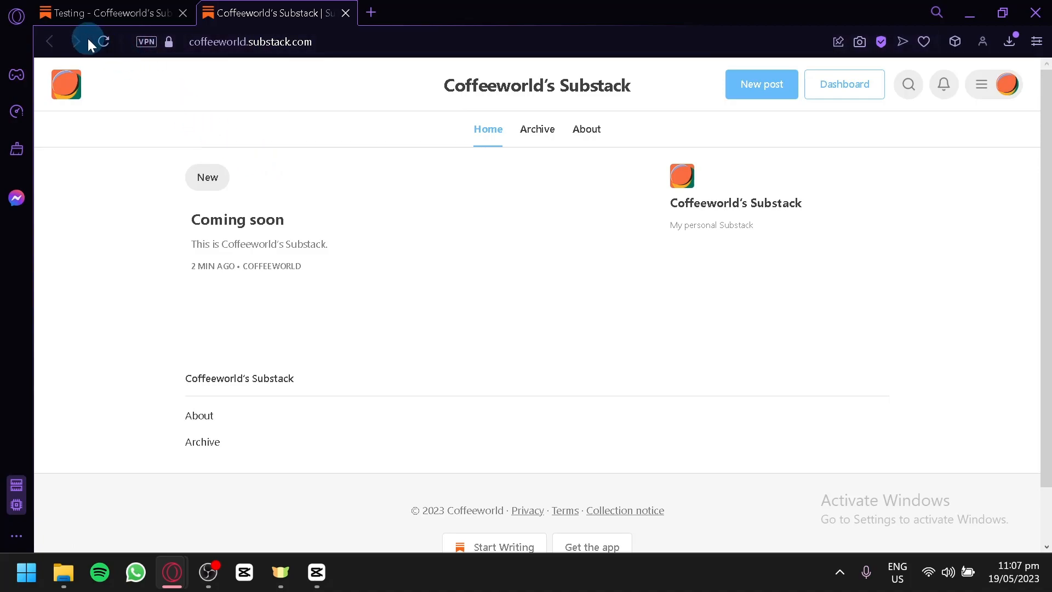
pyautogui.click(102, 41)
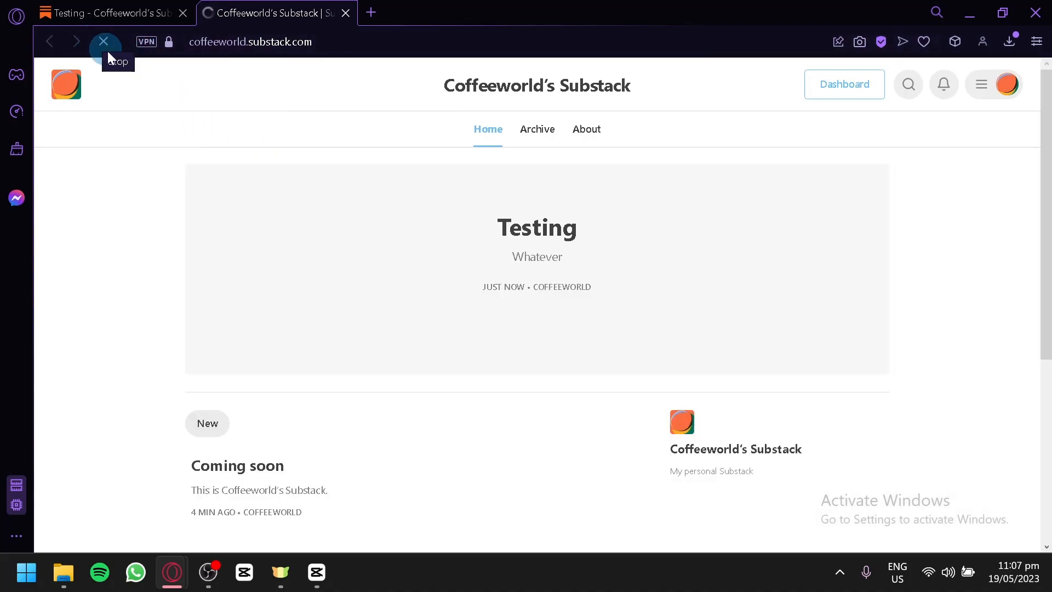
pyautogui.click(534, 239)
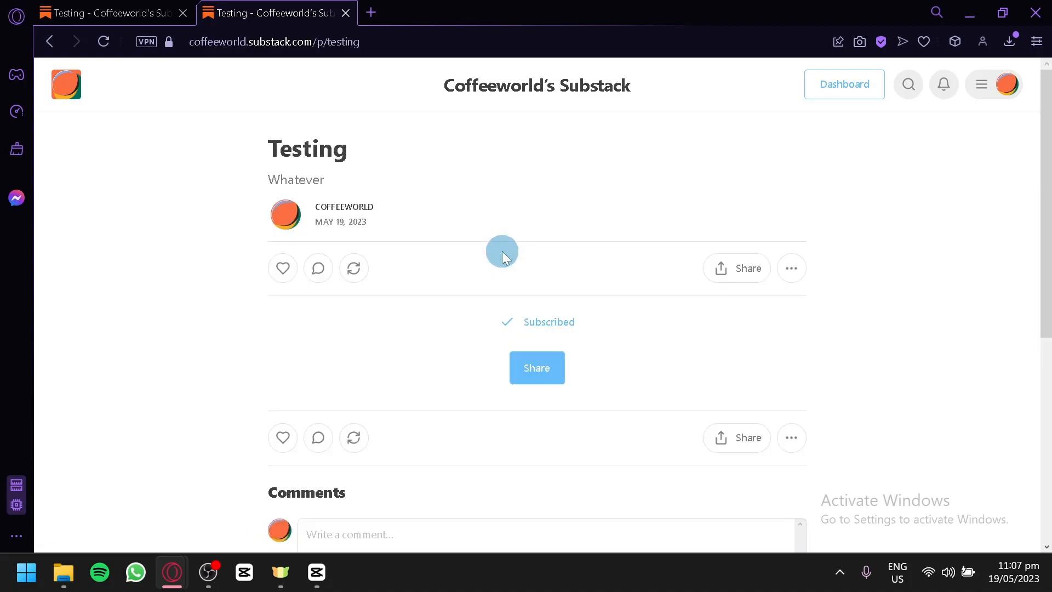
# Examine the published post's page, including its engagement buttons and comments section, and sort the comments by New
pyautogui.scroll(-2, 474, 329)
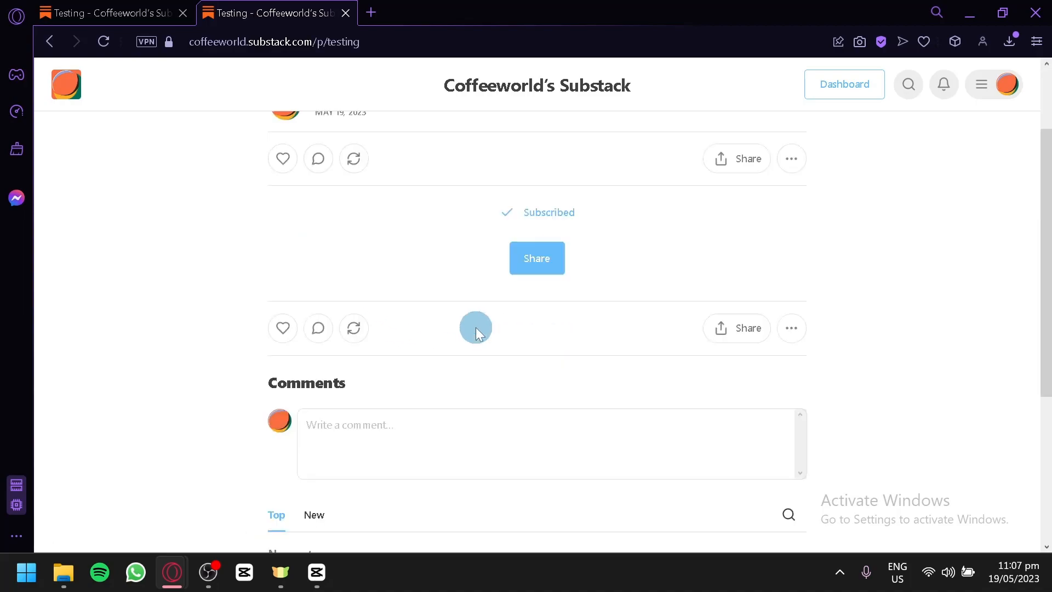
pyautogui.scroll(-4, 477, 274)
pyautogui.scroll(6, 458, 320)
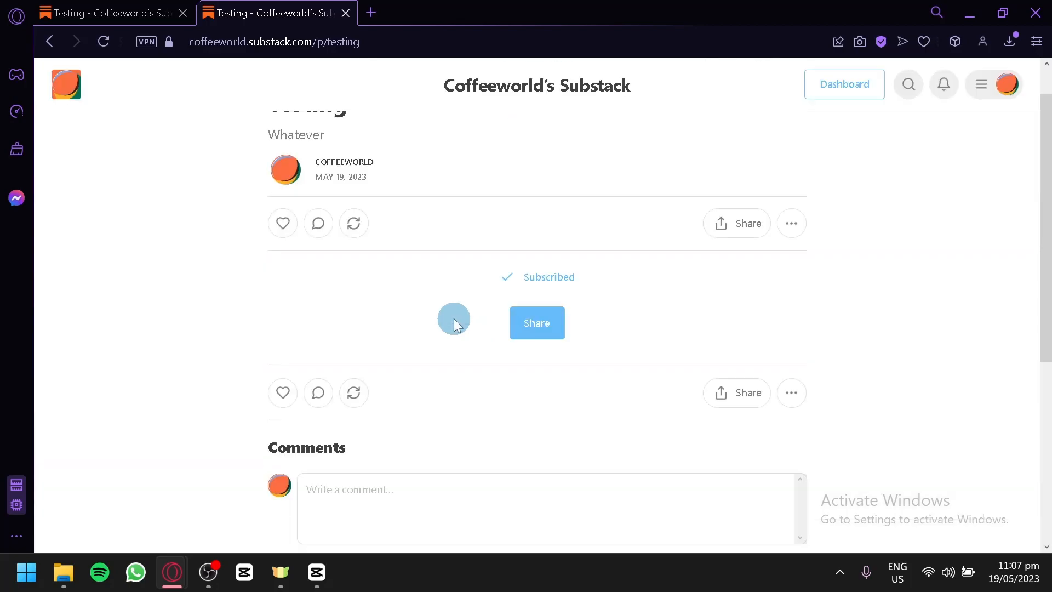
pyautogui.scroll(-4, 334, 377)
pyautogui.scroll(2, 356, 301)
pyautogui.scroll(-2, 334, 304)
pyautogui.click(328, 419)
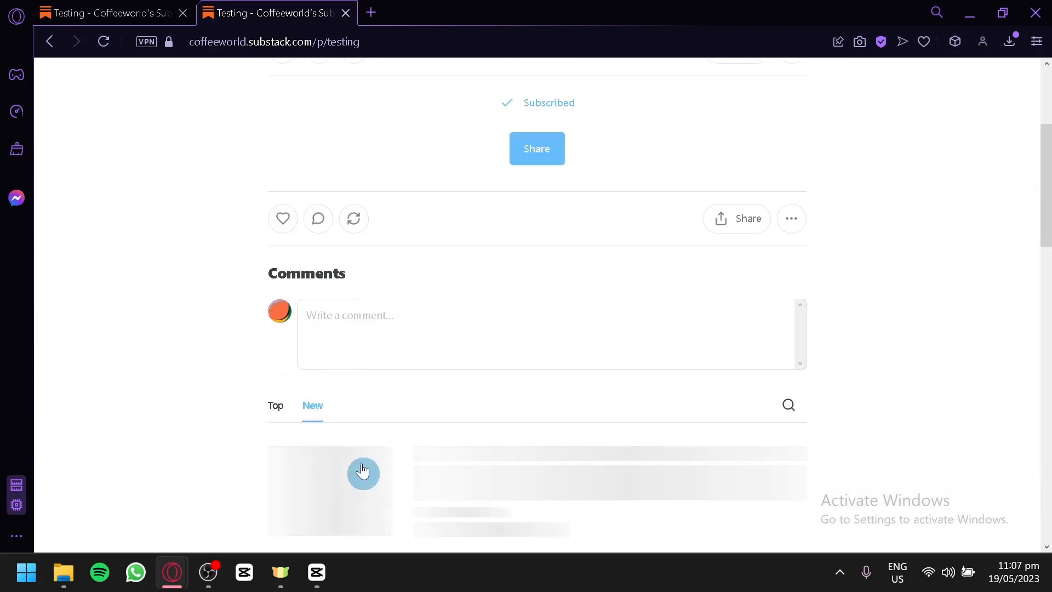
pyautogui.scroll(-4, 350, 455)
# Return to the tab where the post was published and close the Share your post screen
pyautogui.click(76, 8)
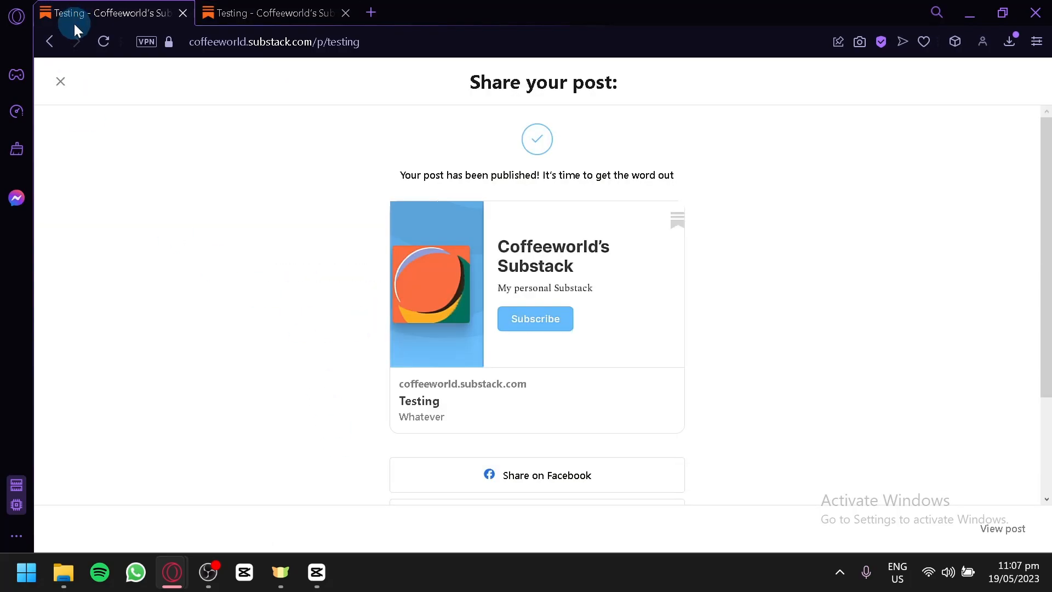
pyautogui.click(60, 81)
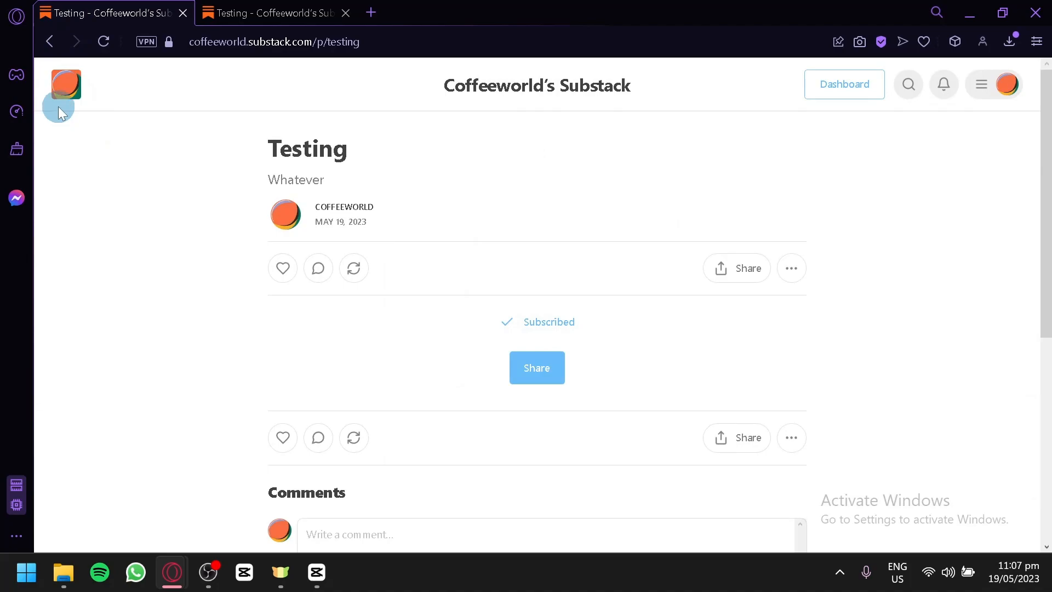
# Go to the publication's dashboard, look over the new post types and the setup overview, and start a new post
pyautogui.click(879, 88)
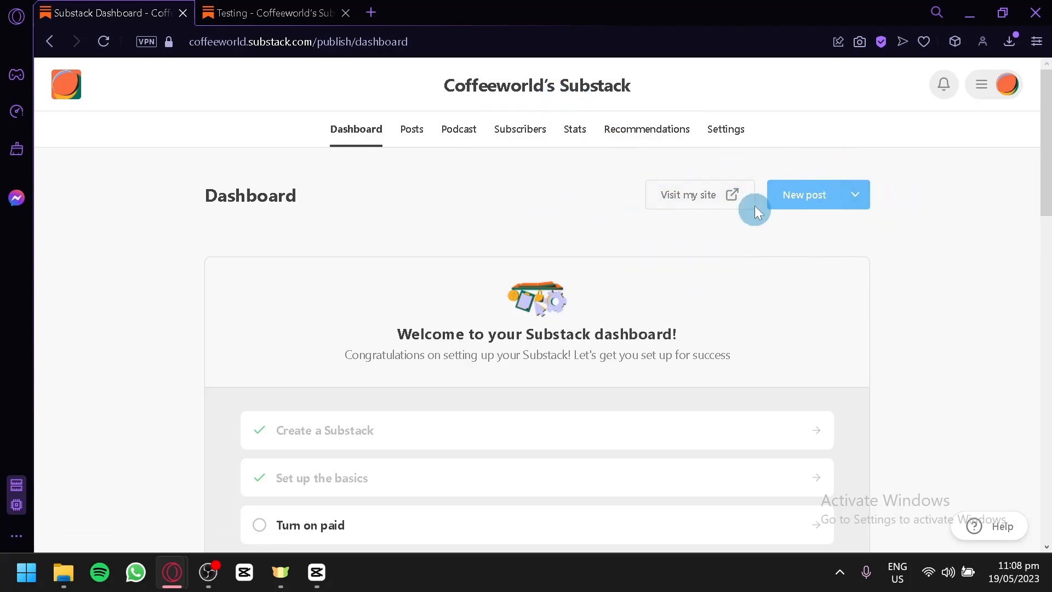
pyautogui.click(856, 196)
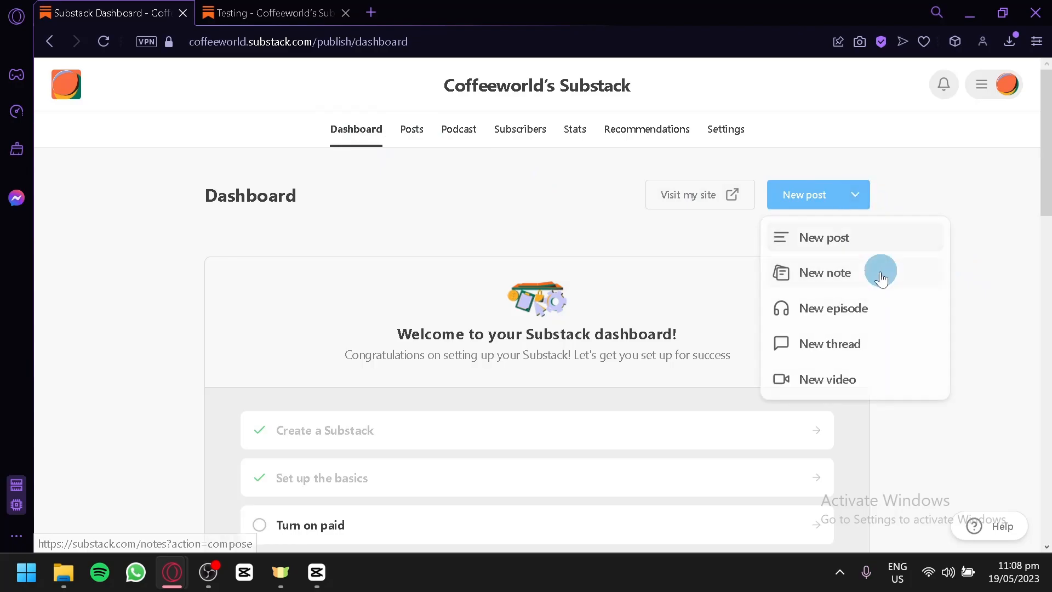
pyautogui.scroll(-12, 601, 263)
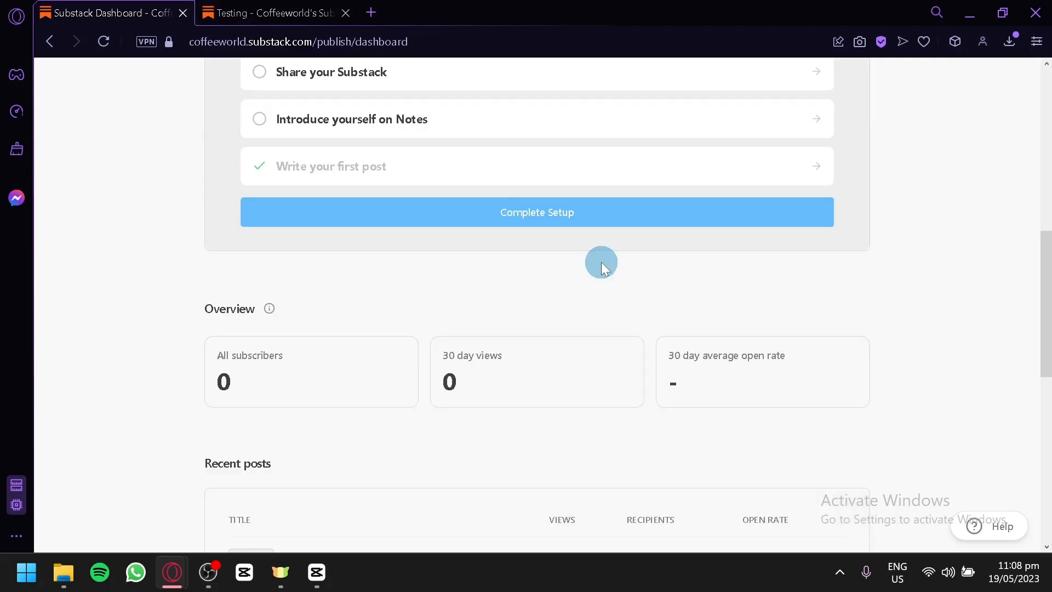
pyautogui.scroll(-4, 601, 263)
pyautogui.scroll(15, 601, 263)
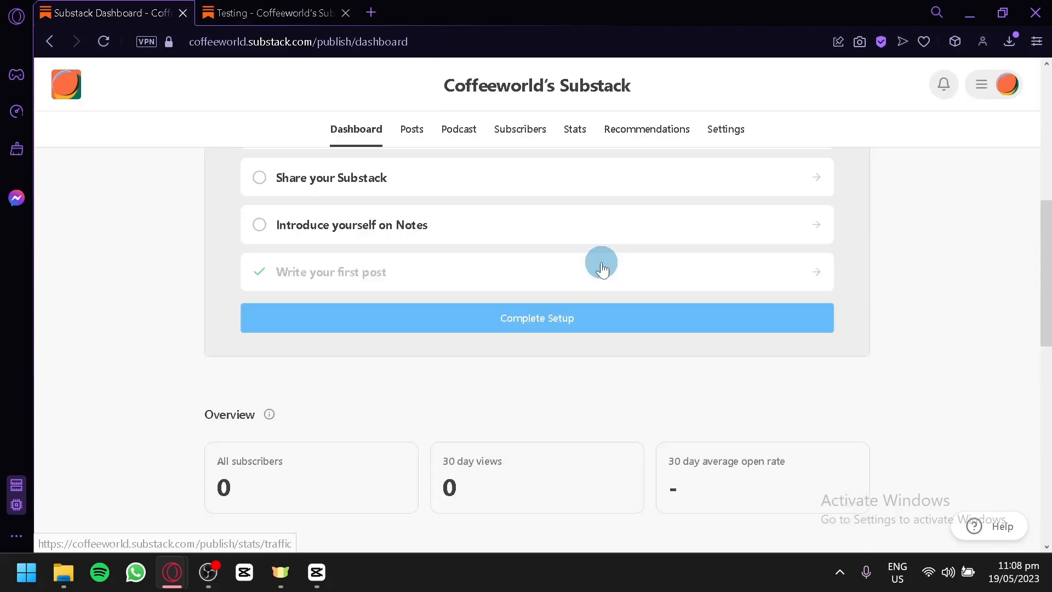
pyautogui.click(853, 236)
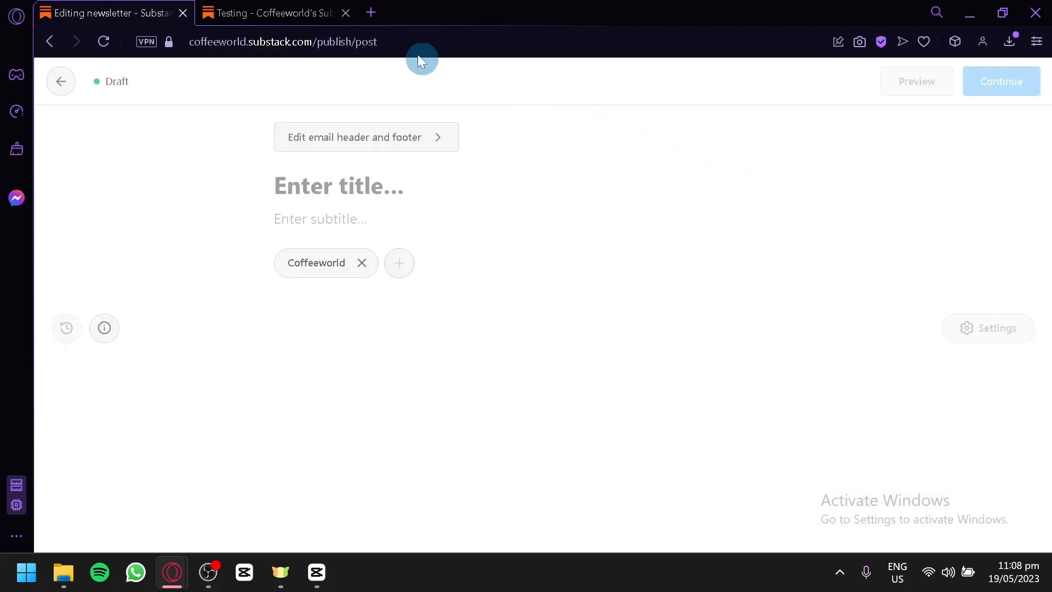
# Open ChatGPT at chat.openai.com in a new browser tab and place that tab beside the post editor's tab
pyautogui.click(373, 14)
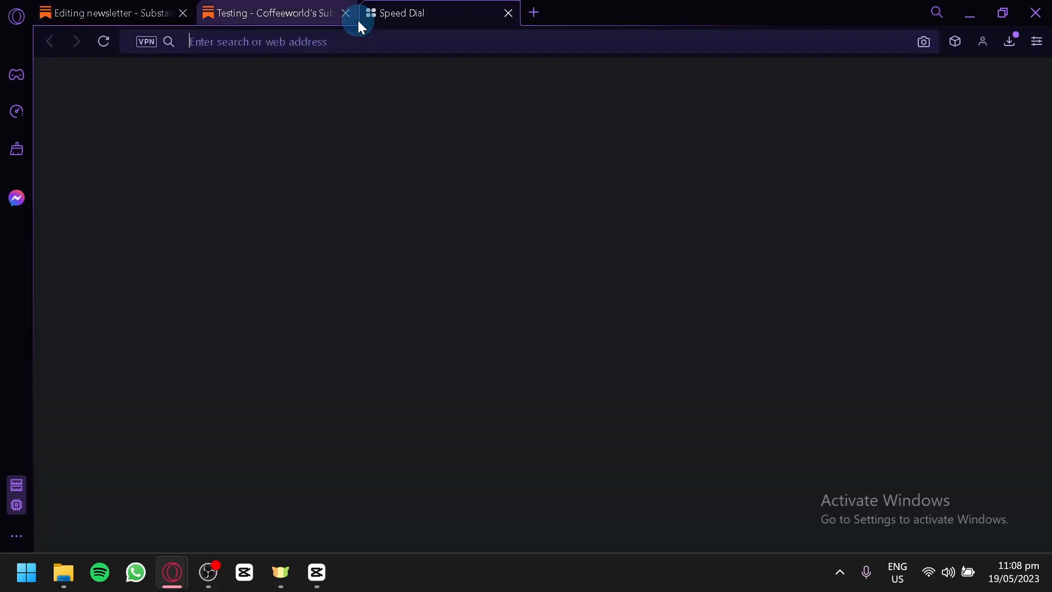
pyautogui.write('chat')
pyautogui.press('Return')
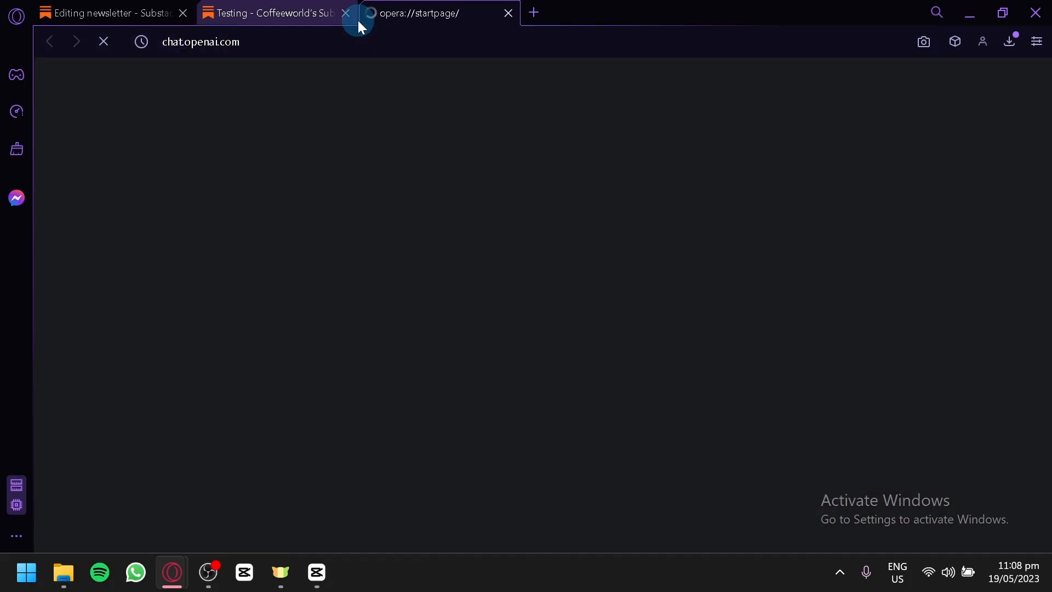
pyautogui.click(146, 8)
pyautogui.moveTo(405, 5); pyautogui.dragTo(277, 7)
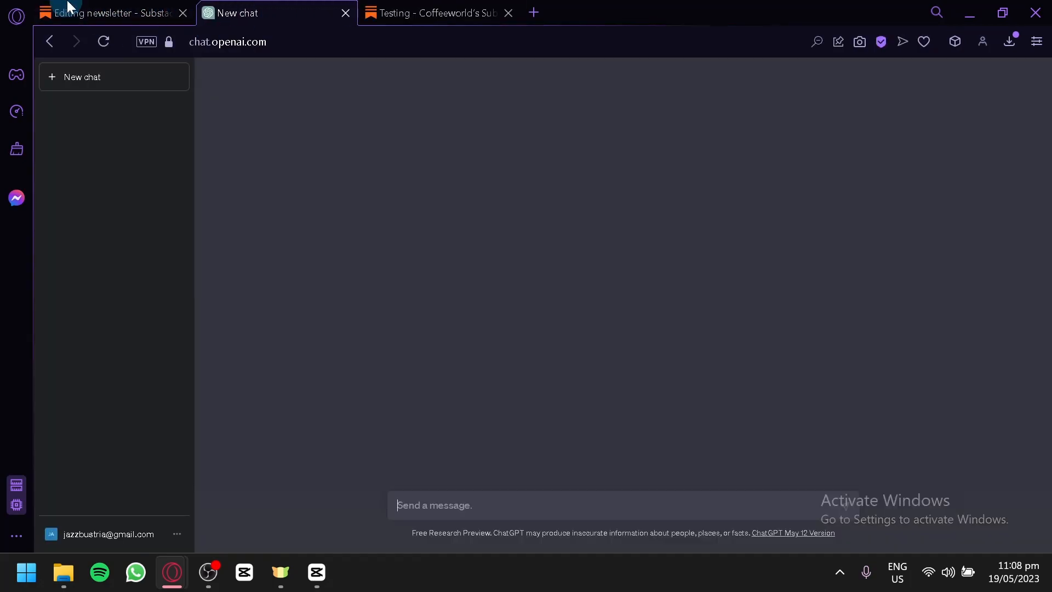
# Return to the new draft and give it the title "Space"
pyautogui.click(65, 7)
pyautogui.click(417, 214)
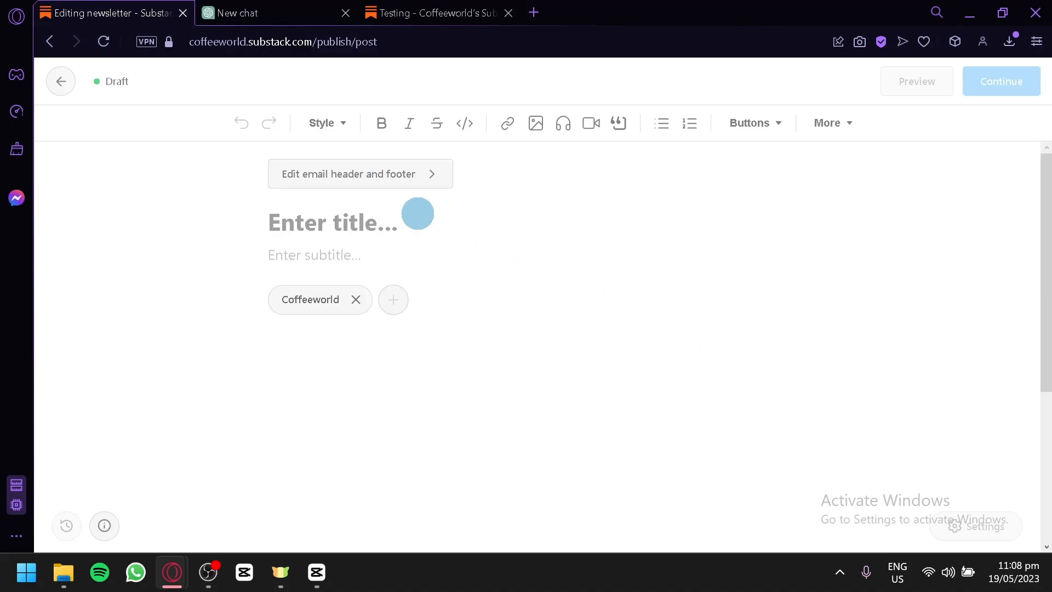
pyautogui.write('Space')
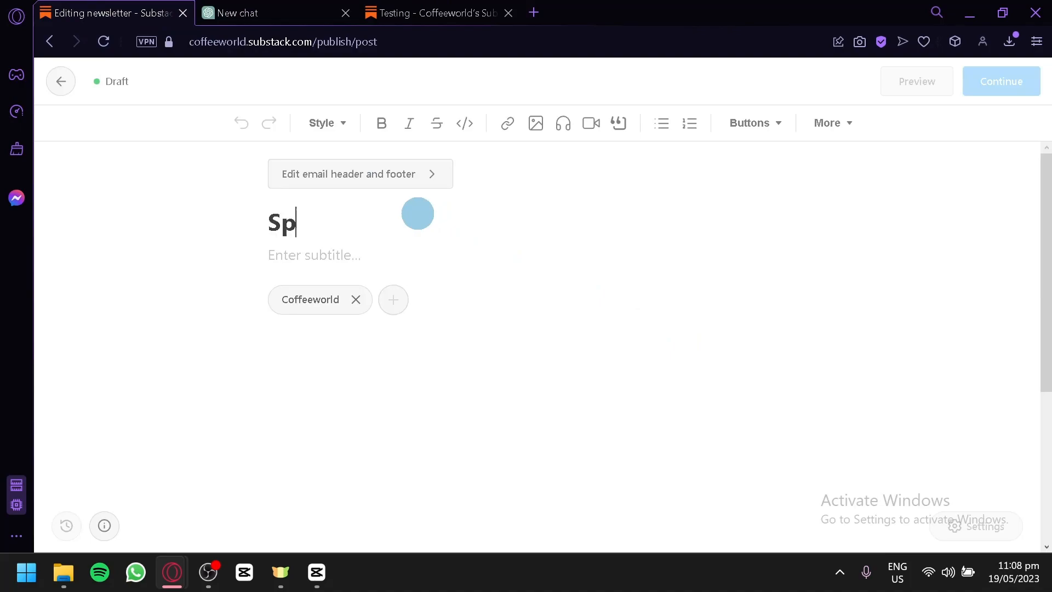
# Switch to ChatGPT and send the prompt "create a newsletter title about space"
pyautogui.click(274, 10)
pyautogui.click(606, 511)
pyautogui.write('create a newsletter title')
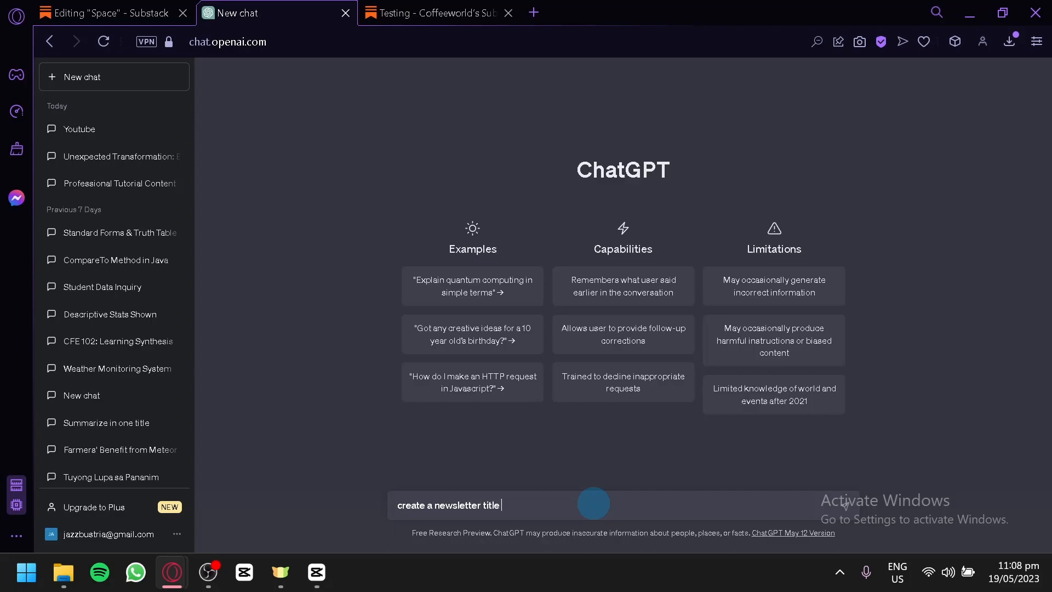
pyautogui.write(' about space')
pyautogui.press('Return')
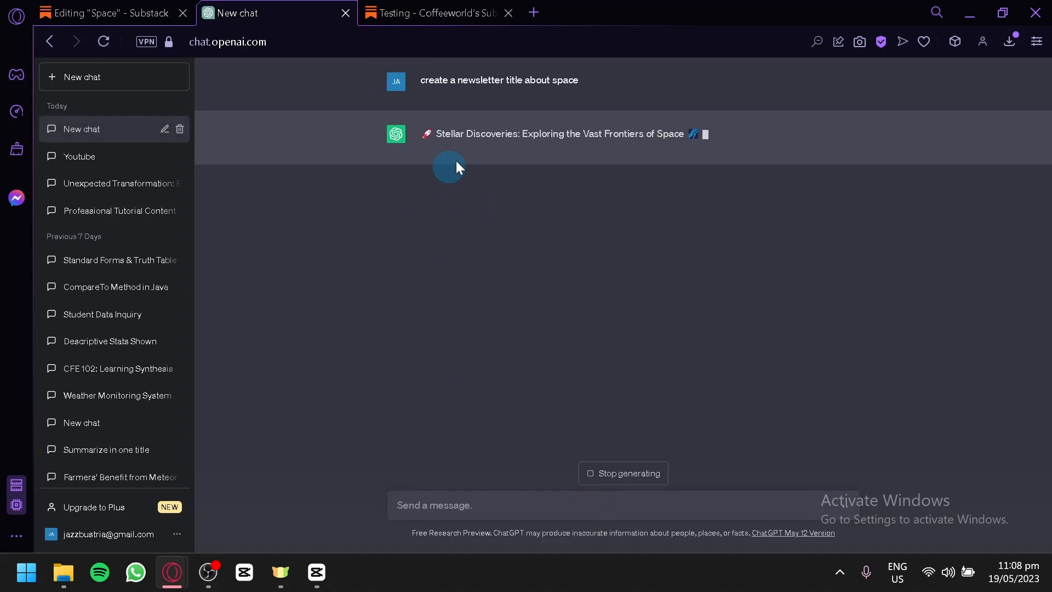
# Copy ChatGPT's title "🚀 Stellar Discoveries: Exploring the Vast Frontiers of Space 🌌" and use it to replace the Substack draft's title
pyautogui.moveTo(420, 135); pyautogui.dragTo(742, 112)
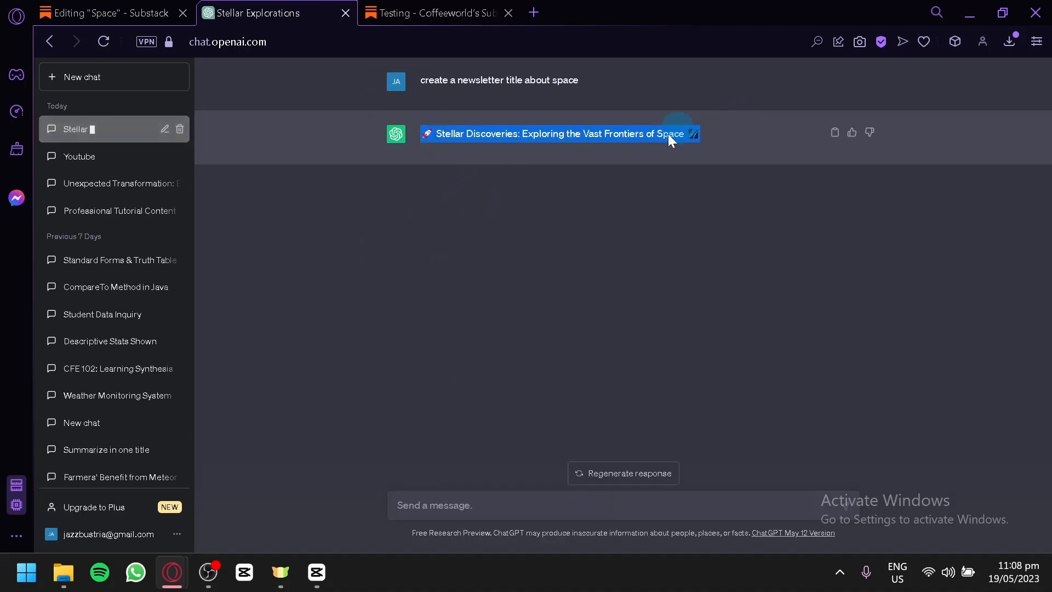
pyautogui.click(192, 10)
pyautogui.moveTo(386, 220); pyautogui.dragTo(183, 222)
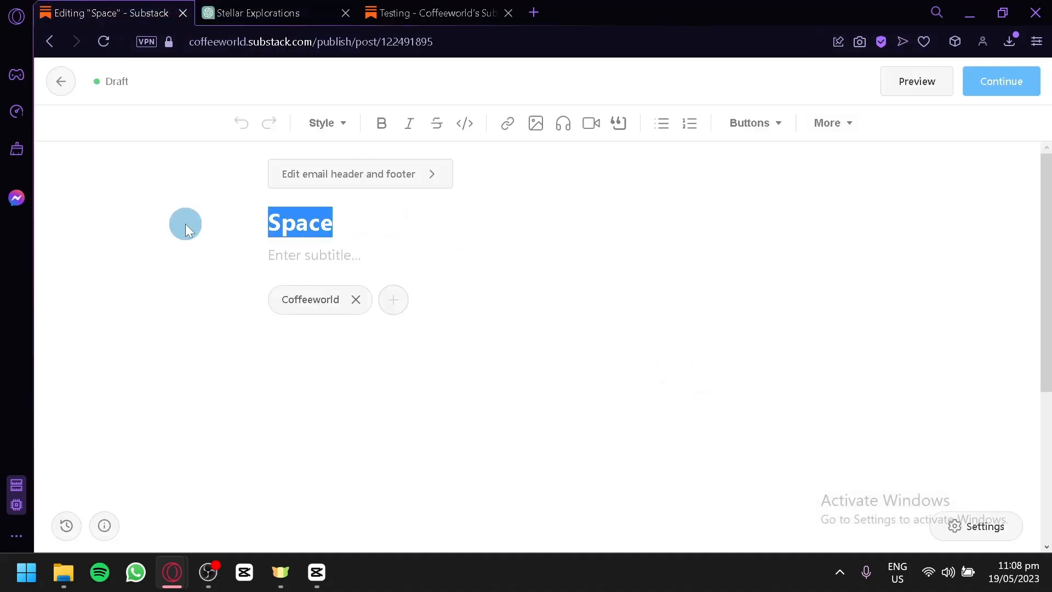
pyautogui.write('🚀 Stellar Discoveries: Exploring the Vast Frontiers of Space 🌌')
pyautogui.click(481, 281)
pyautogui.click(410, 14)
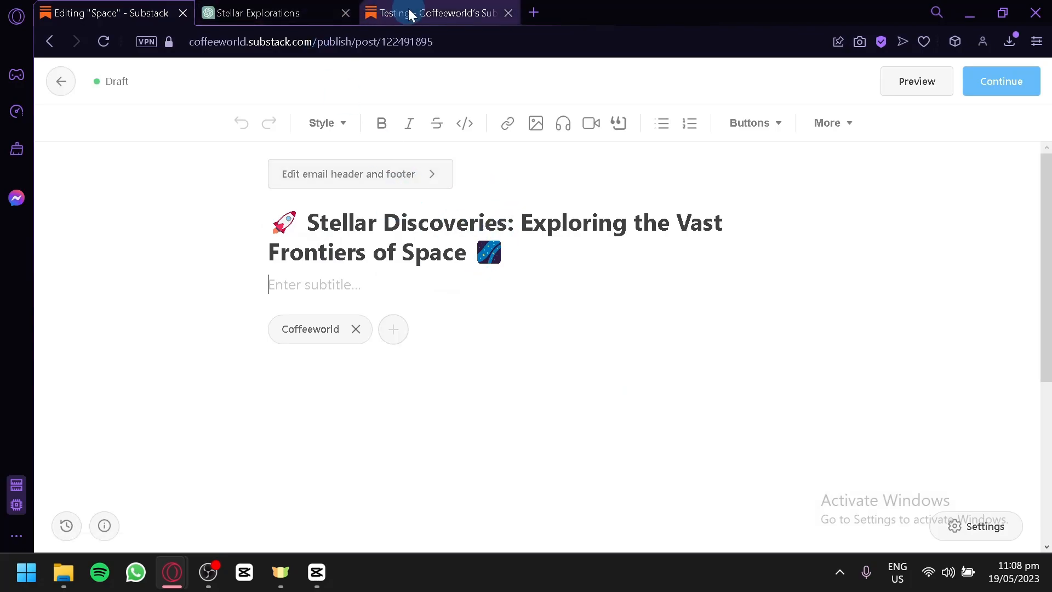
pyautogui.click(430, 436)
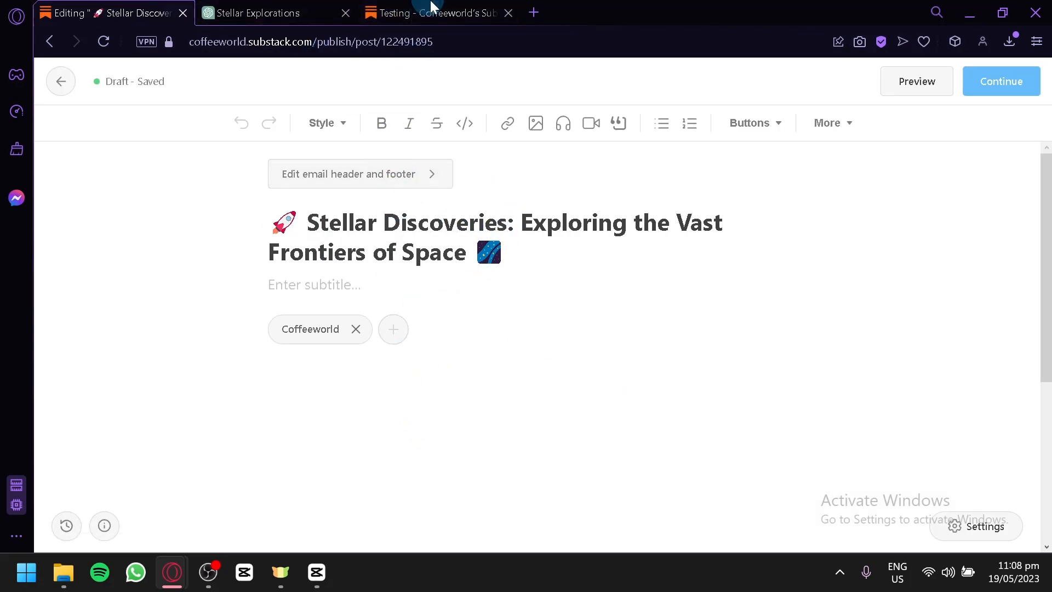
# Switch to ChatGPT and ask it to create 500-word content about that title
pyautogui.click(274, 12)
pyautogui.click(482, 498)
pyautogui.write('createa 500 word c')
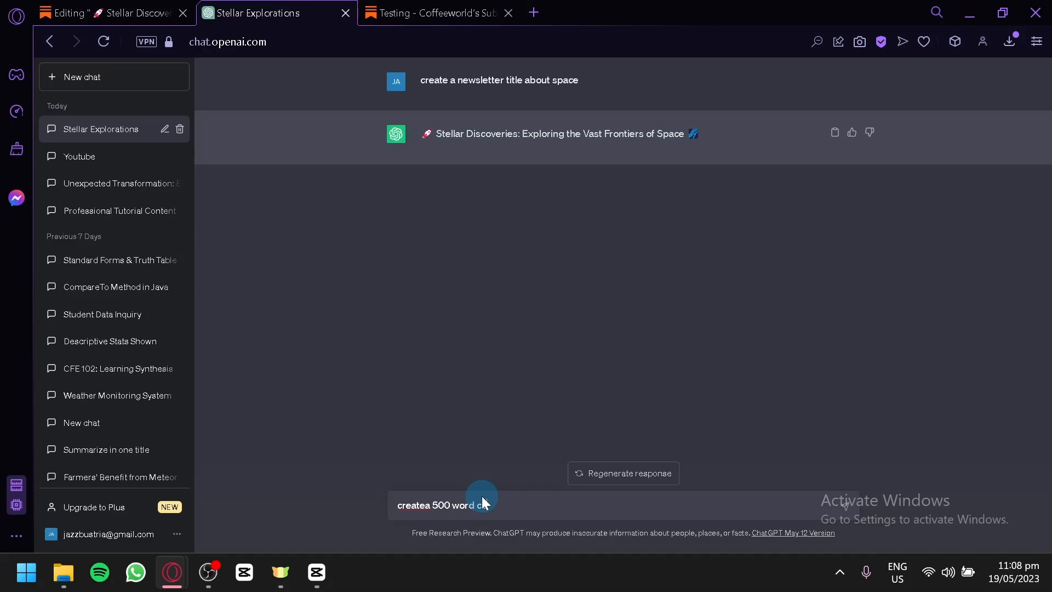
pyautogui.write('ontent abouthtat title')
pyautogui.press('Return')
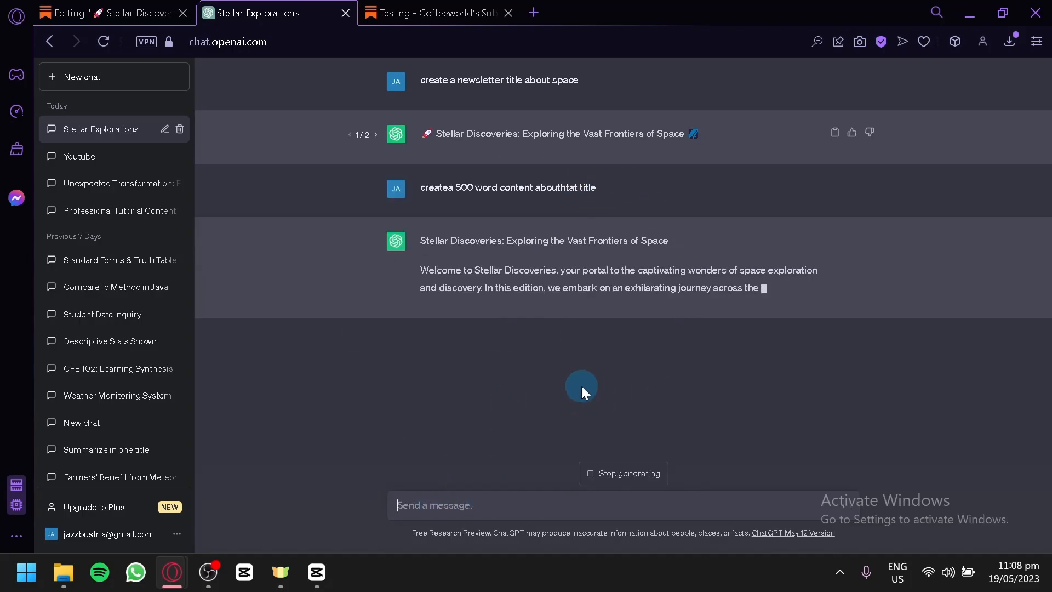
# Return to the Substack draft and enter the subtitle "Space discoveries"
pyautogui.click(109, 13)
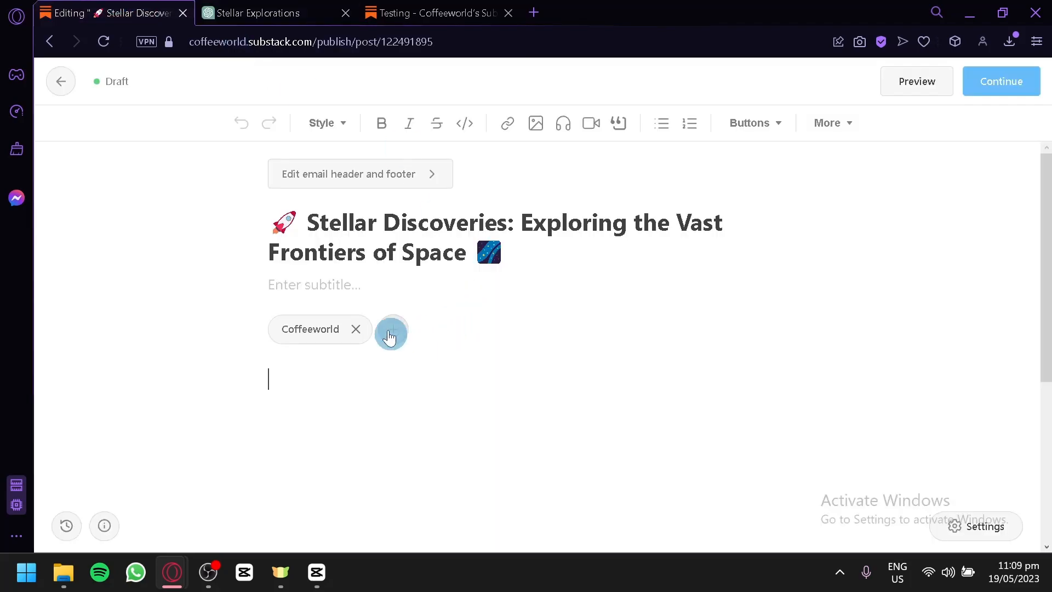
pyautogui.scroll(-2, 386, 362)
pyautogui.scroll(2, 339, 219)
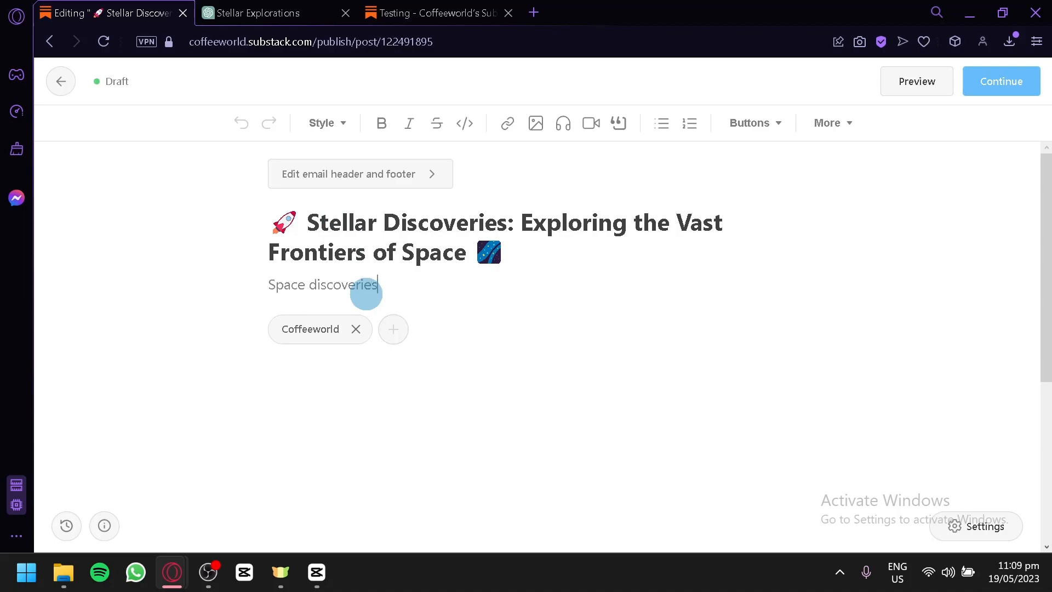
pyautogui.click(384, 282)
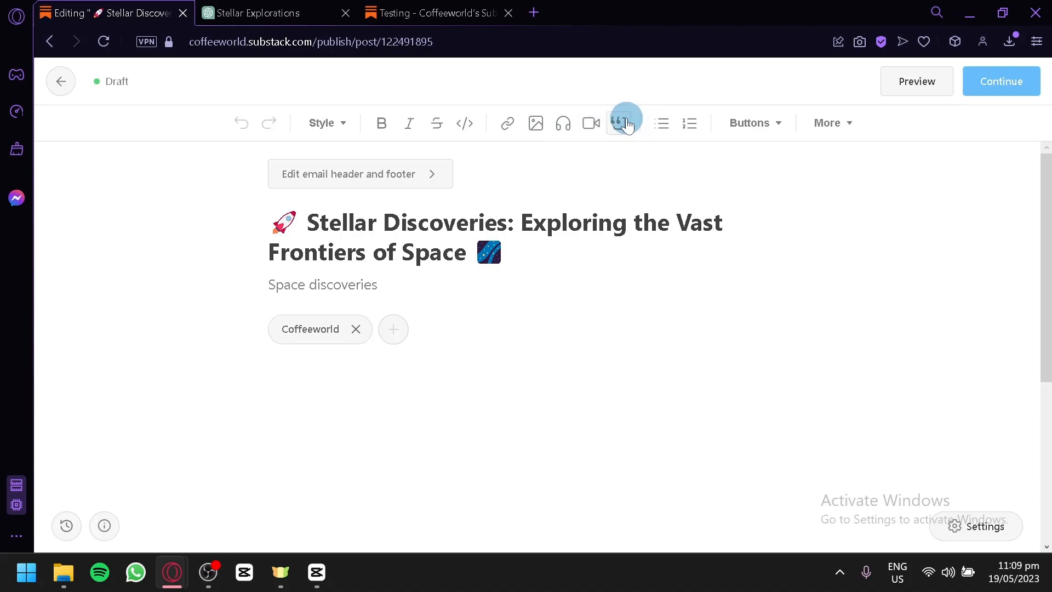
# Insert a Leave a comment button in the post body and add a divider line below it
pyautogui.click(778, 123)
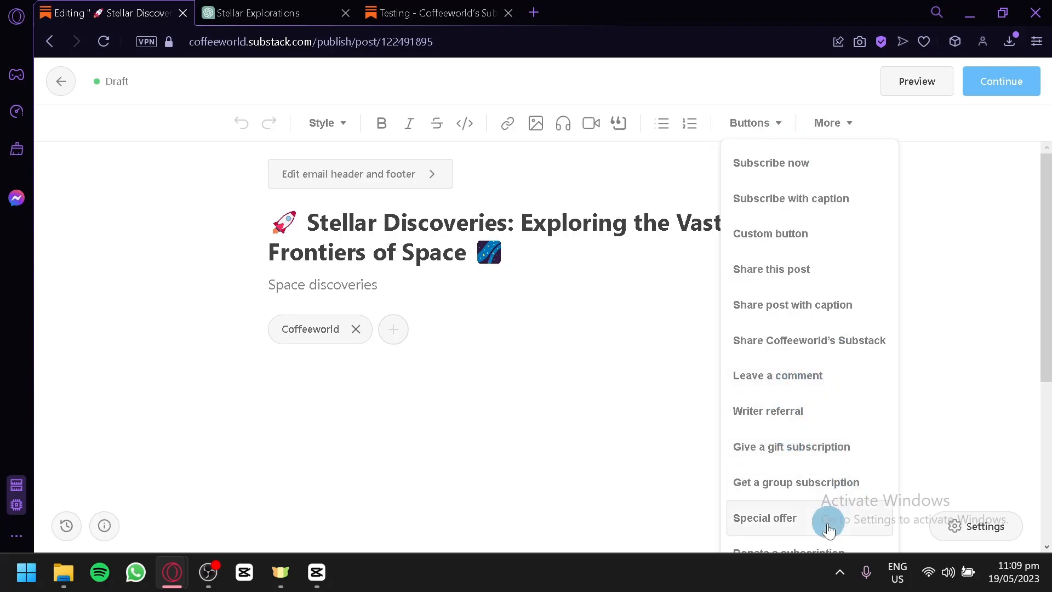
pyautogui.click(823, 386)
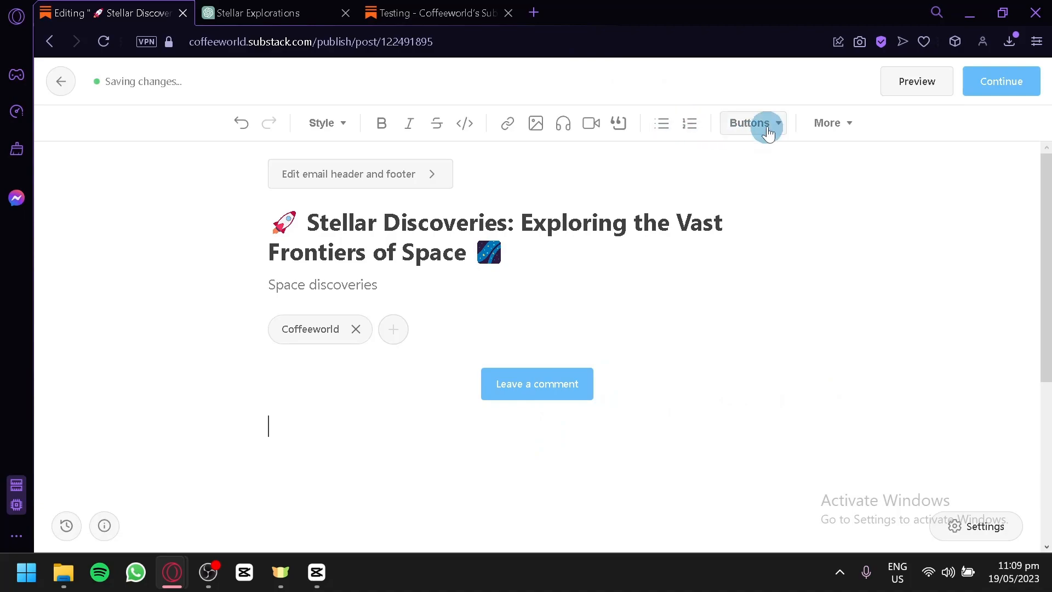
pyautogui.click(827, 122)
pyautogui.click(877, 164)
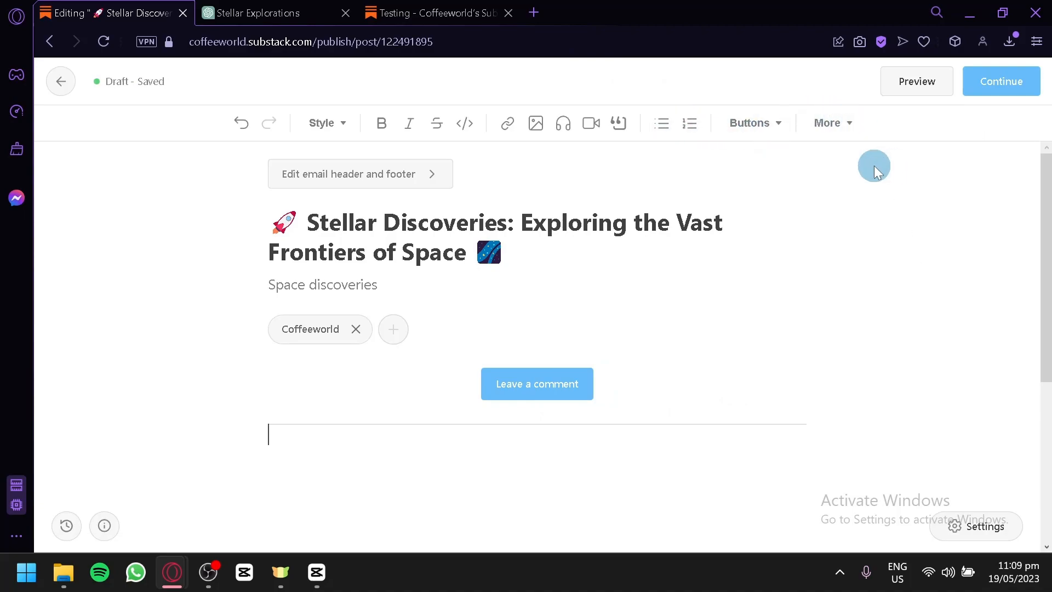
# Move the Leave a comment button below the divider line in the post body
pyautogui.scroll(-4, 496, 470)
pyautogui.scroll(4, 495, 466)
pyautogui.moveTo(552, 383); pyautogui.dragTo(521, 446)
pyautogui.scroll(-4, 549, 469)
pyautogui.click(544, 414)
pyautogui.scroll(2, 560, 292)
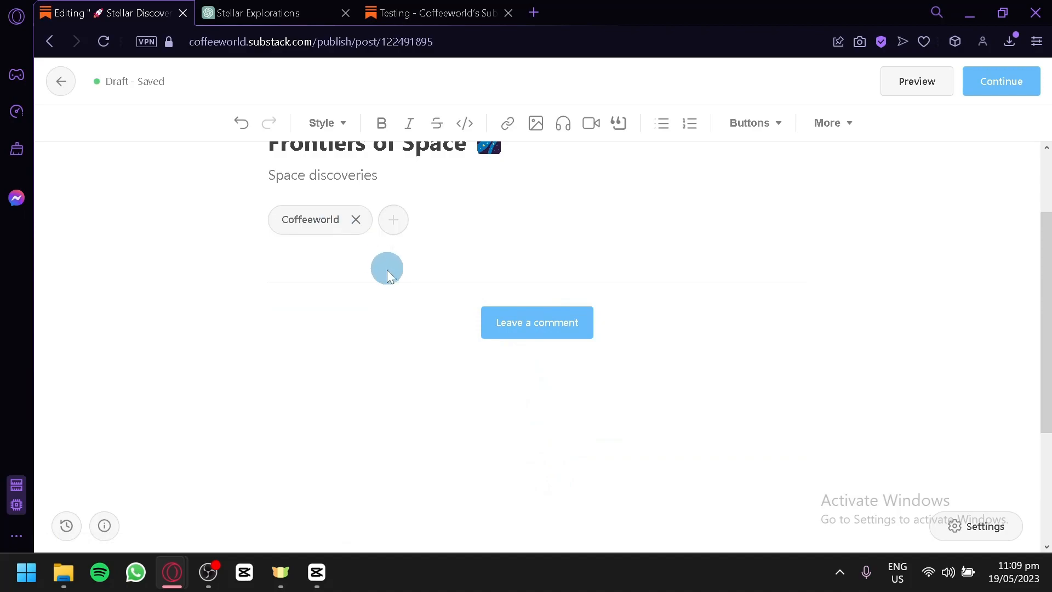
pyautogui.click(362, 303)
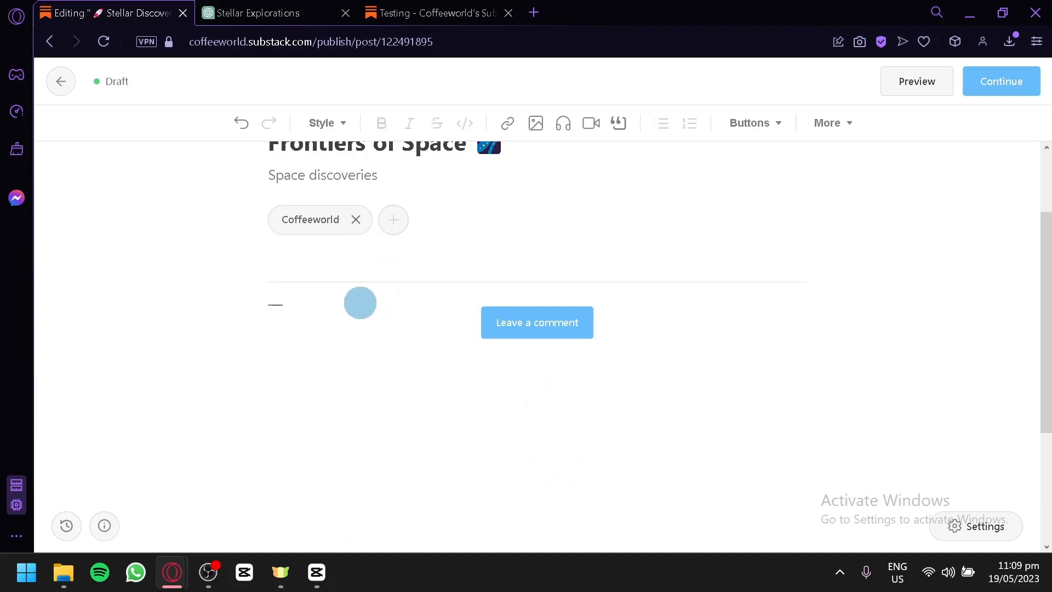
pyautogui.click(560, 329)
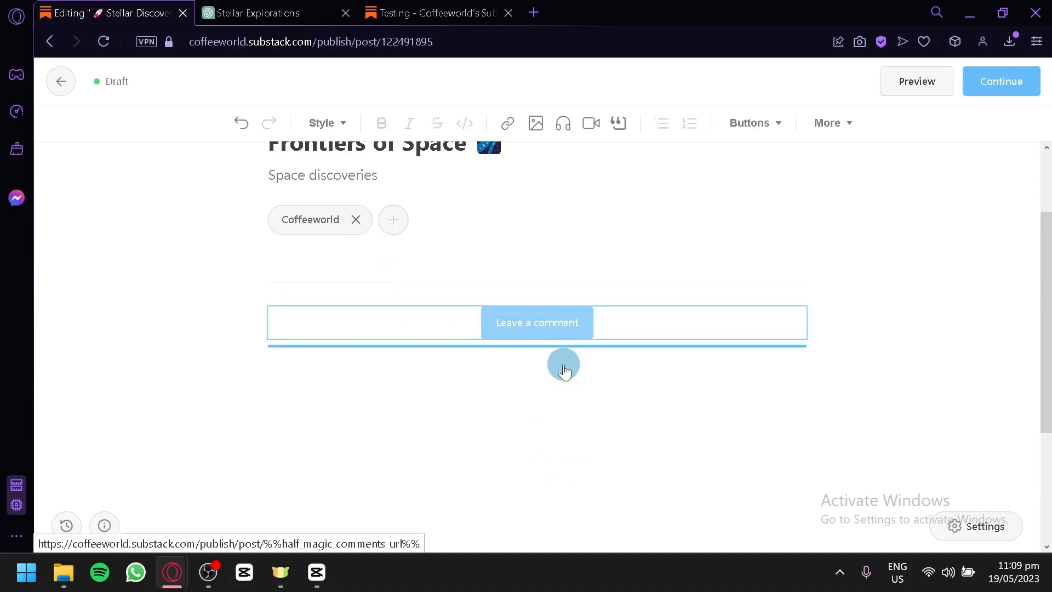
# Copy the generated article text from ChatGPT, starting at its welcome paragraph, and paste it below the Leave a comment button in the Substack draft
pyautogui.click(350, 361)
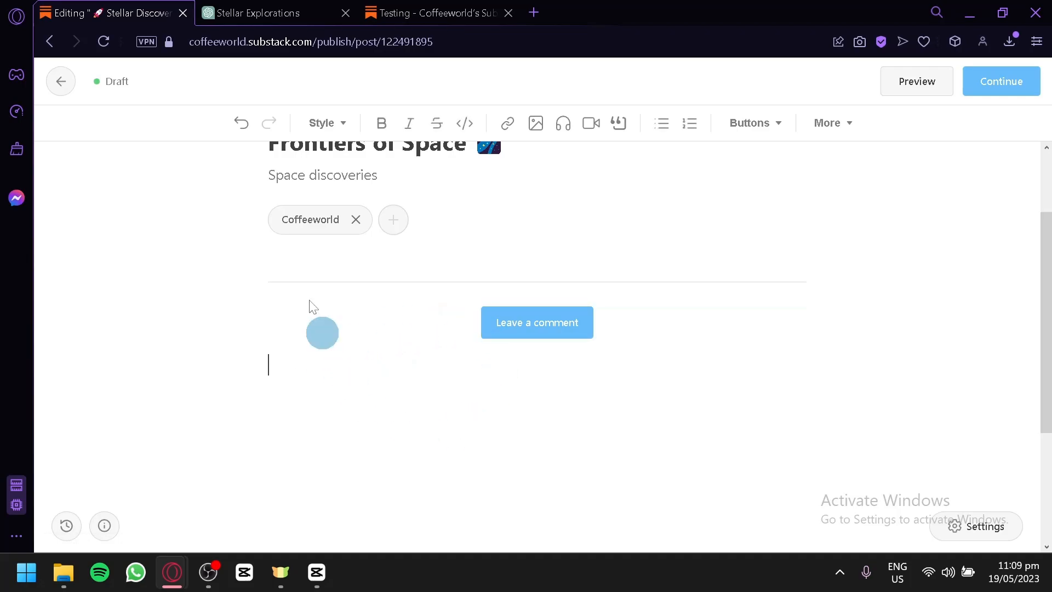
pyautogui.click(276, 6)
pyautogui.moveTo(538, 418); pyautogui.dragTo(408, 189)
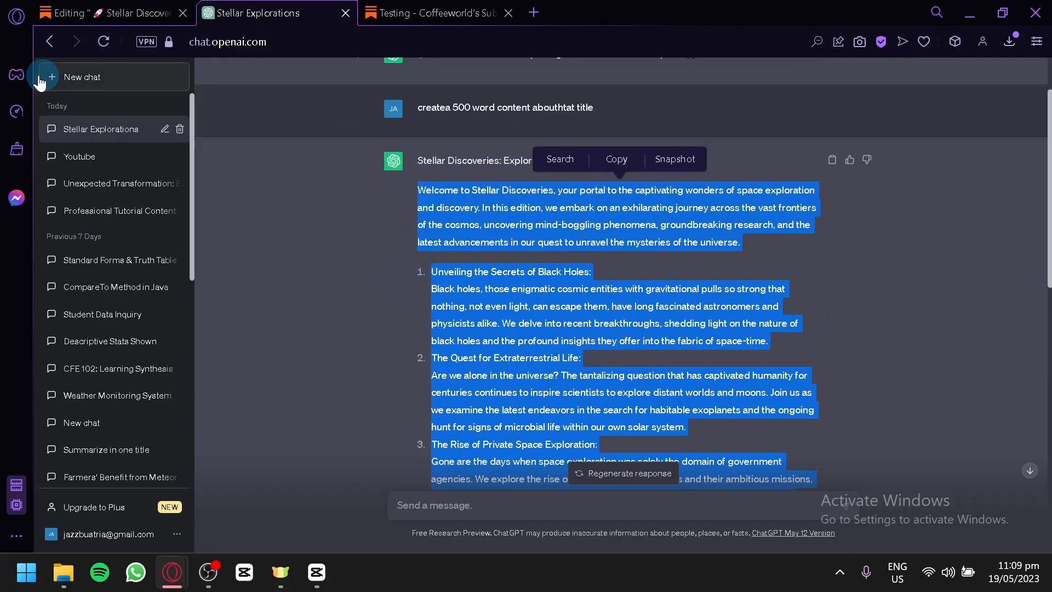
pyautogui.hotkey('ctrl', 'c')
pyautogui.click(131, 13)
pyautogui.hotkey('ctrl', 'v')
pyautogui.scroll(20, 483, 419)
pyautogui.scroll(-4, 548, 318)
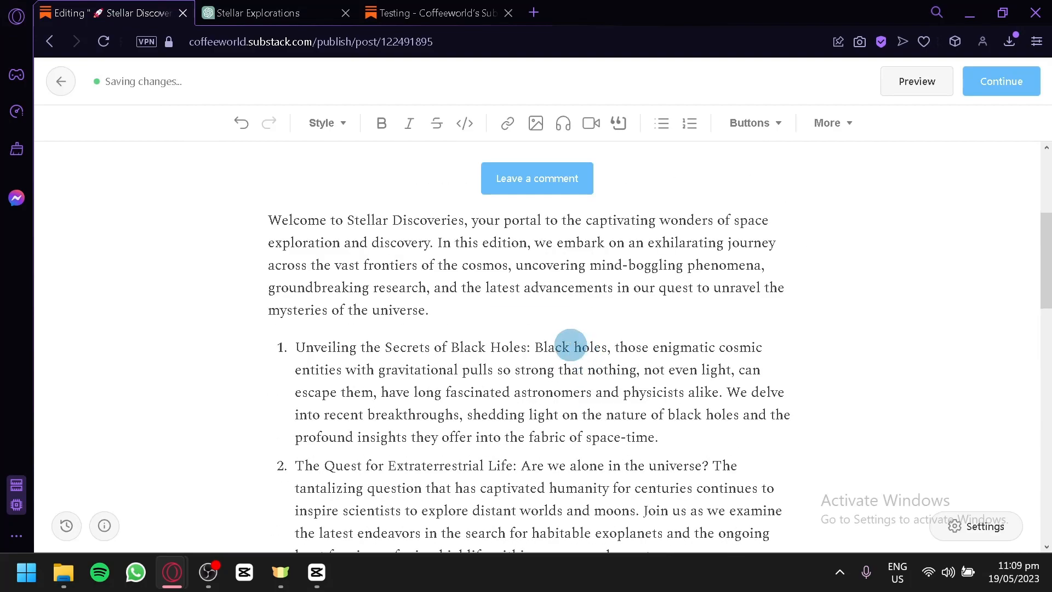
pyautogui.scroll(5, 608, 329)
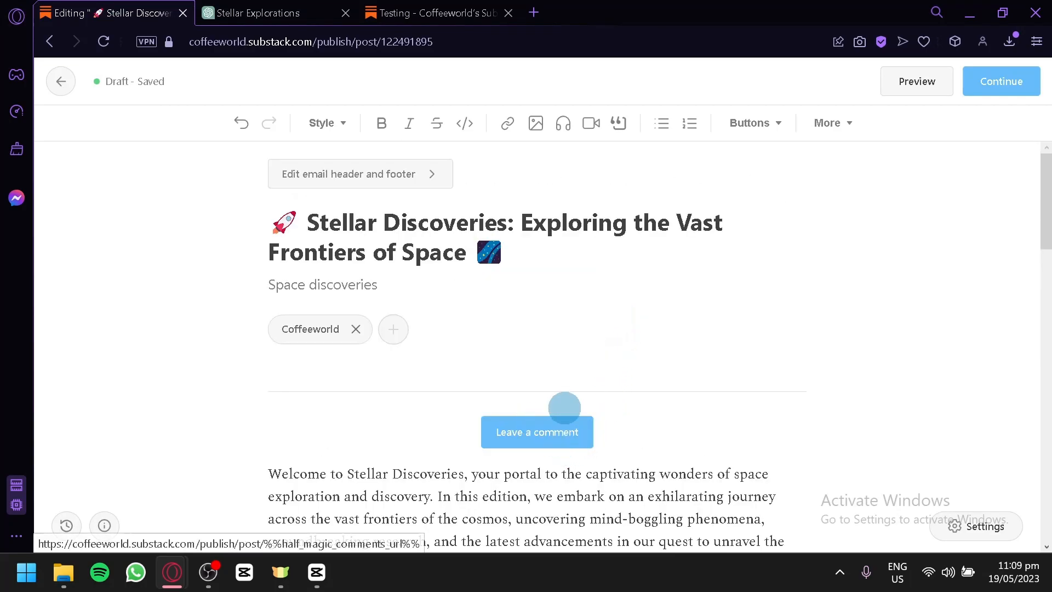
# Move the Leave a comment button down through the article to the end of the post, below the closing paragraph
pyautogui.scroll(-4, 545, 419)
pyautogui.moveTo(522, 211); pyautogui.dragTo(437, 477)
pyautogui.scroll(-4, 440, 455)
pyautogui.moveTo(538, 256); pyautogui.dragTo(508, 442)
pyautogui.scroll(-8, 507, 441)
pyautogui.scroll(3, 551, 194)
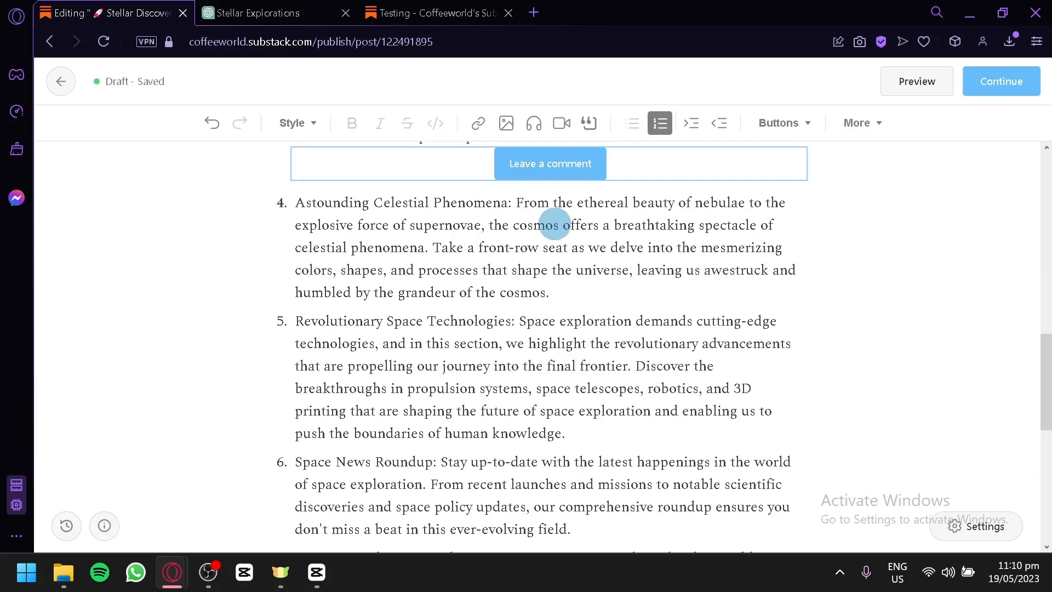
pyautogui.moveTo(542, 166); pyautogui.dragTo(573, 491)
pyautogui.scroll(-6, 572, 491)
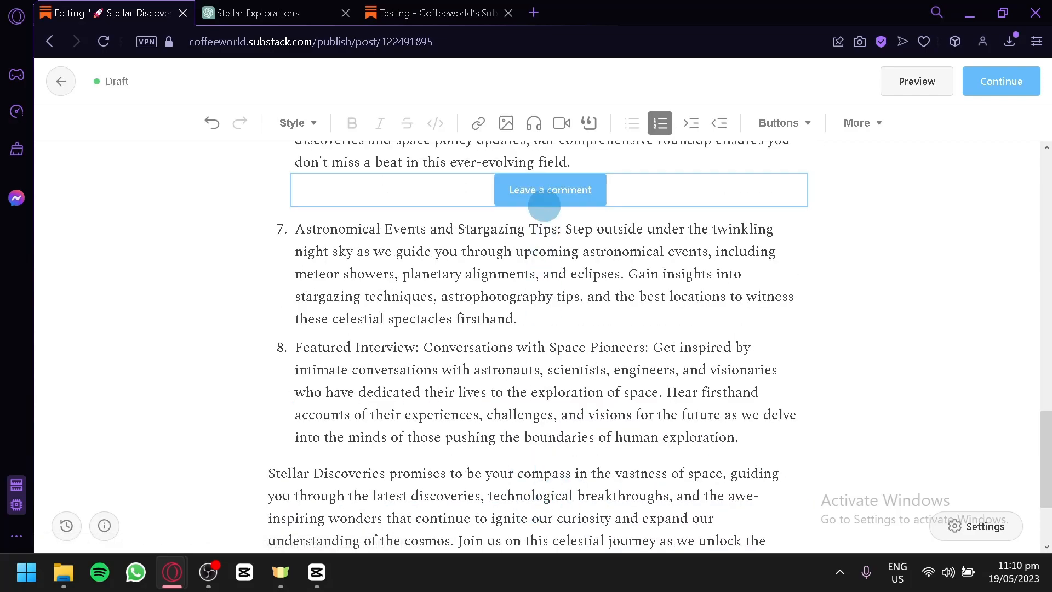
pyautogui.moveTo(559, 187); pyautogui.dragTo(551, 460)
pyautogui.scroll(-3, 550, 460)
pyautogui.moveTo(531, 295); pyautogui.dragTo(514, 484)
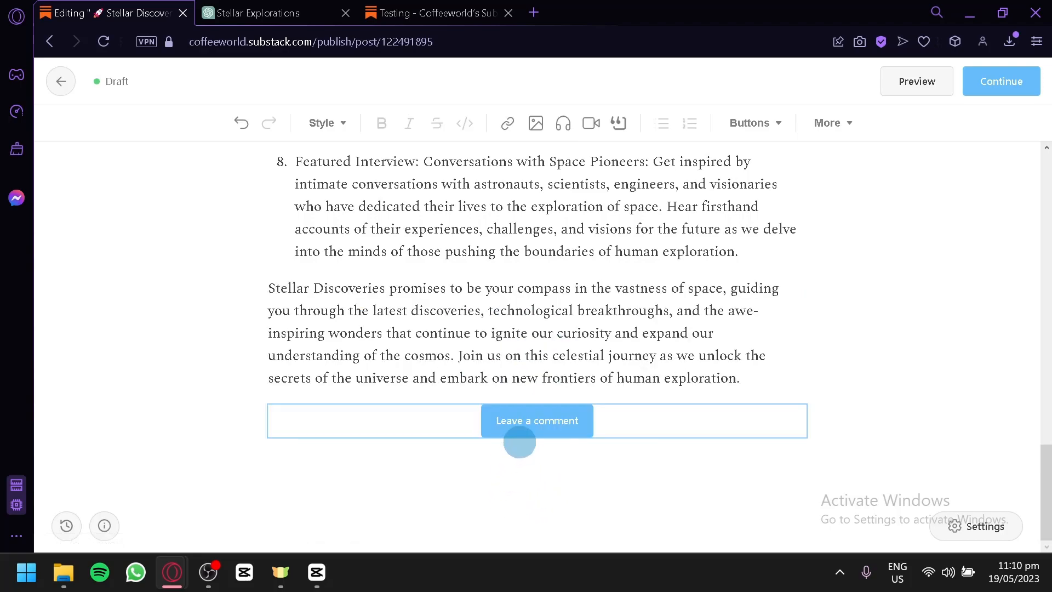
pyautogui.rightClick(539, 421)
pyautogui.click(531, 420)
pyautogui.scroll(20, 599, 298)
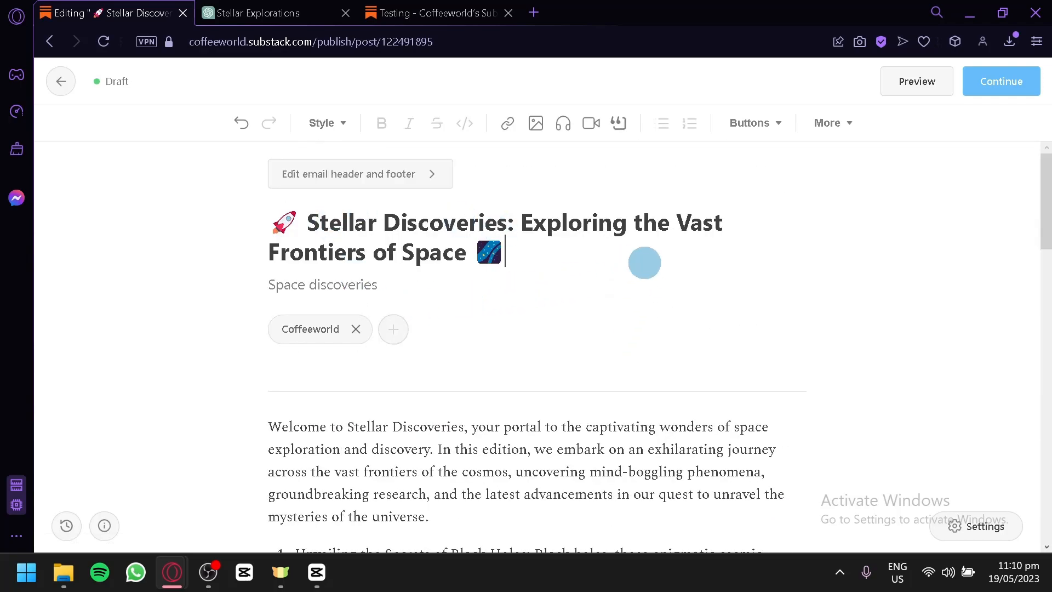
# Open the publish settings for the Stellar Discoveries draft and review the audience and comment options
pyautogui.click(1000, 91)
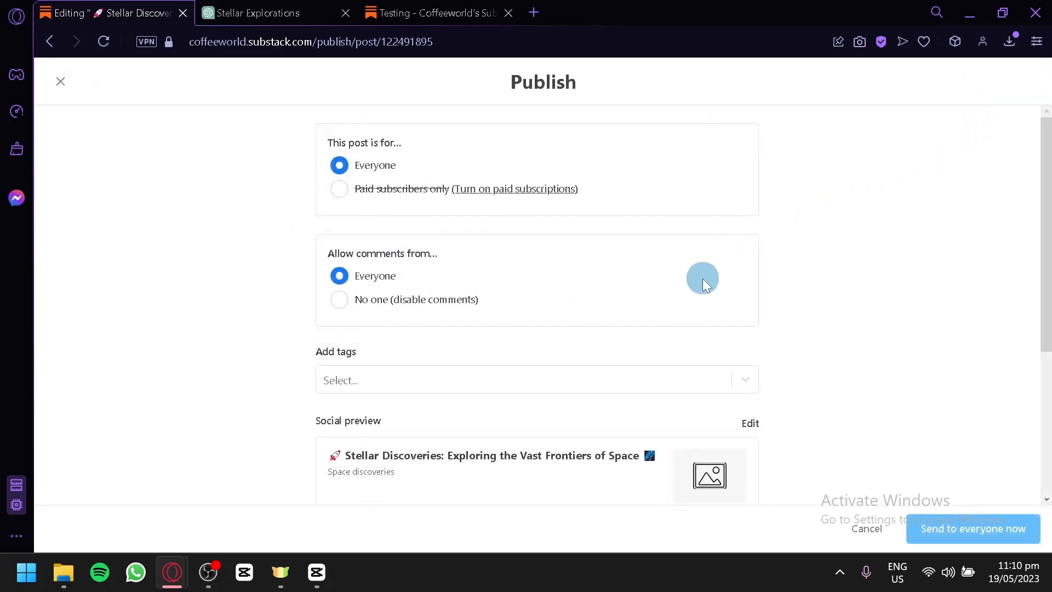
pyautogui.scroll(-4, 393, 202)
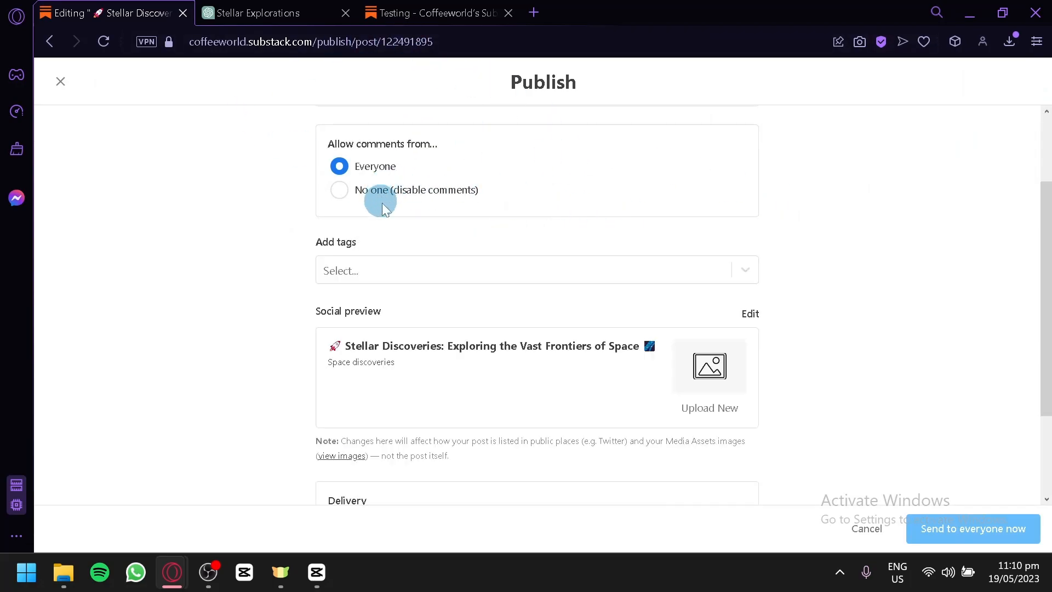
# Try to add the tag Space to the post in the publish settings
pyautogui.click(423, 155)
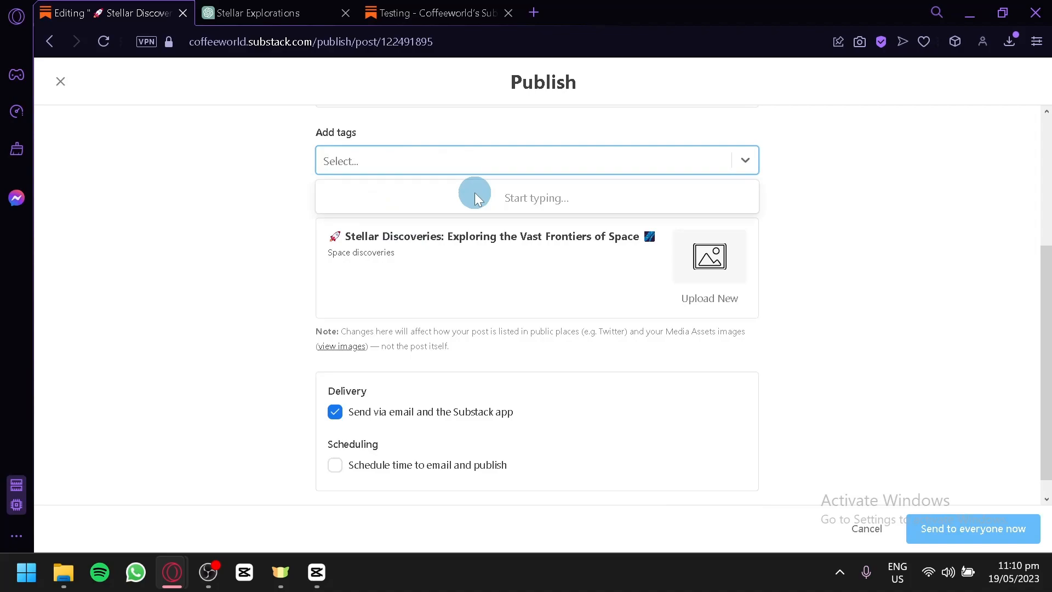
pyautogui.write('SPac')
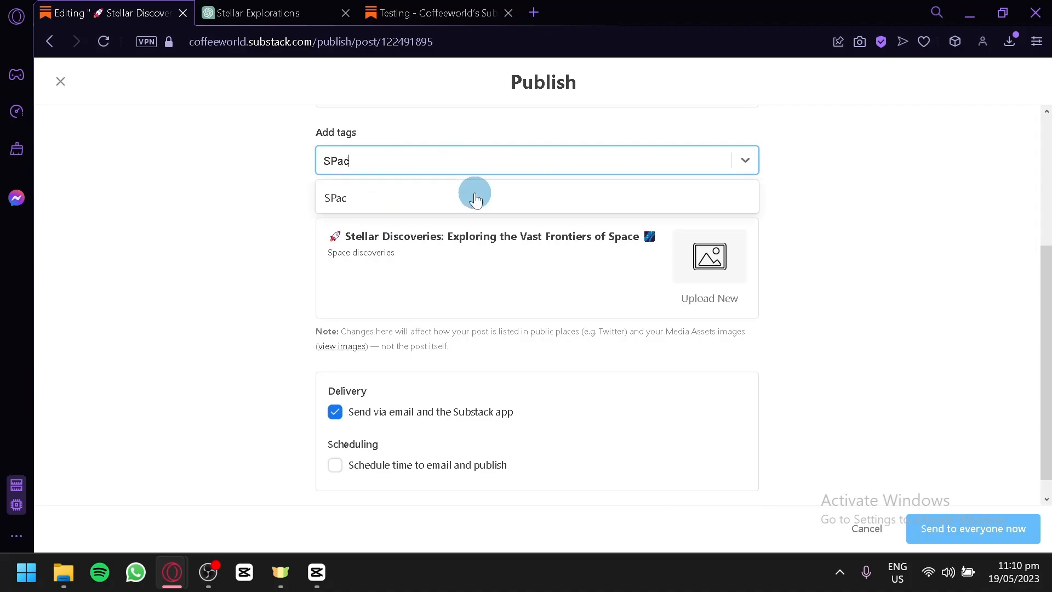
pyautogui.press('BackSpace')
pyautogui.press('BackSpace')
pyautogui.write('Space')
pyautogui.click(163, 182)
pyautogui.scroll(-1, 607, 328)
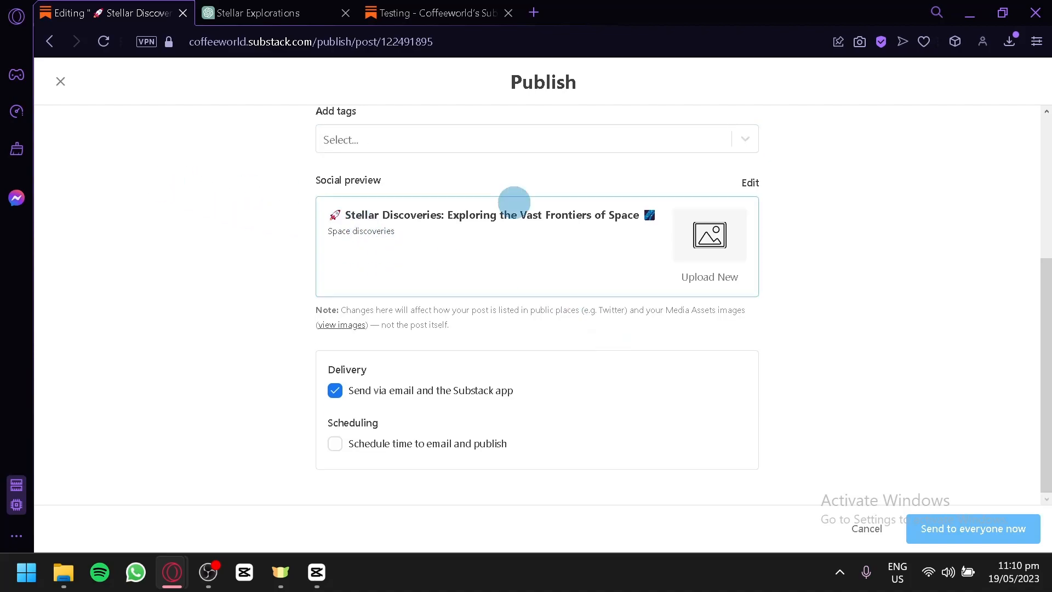
pyautogui.click(445, 143)
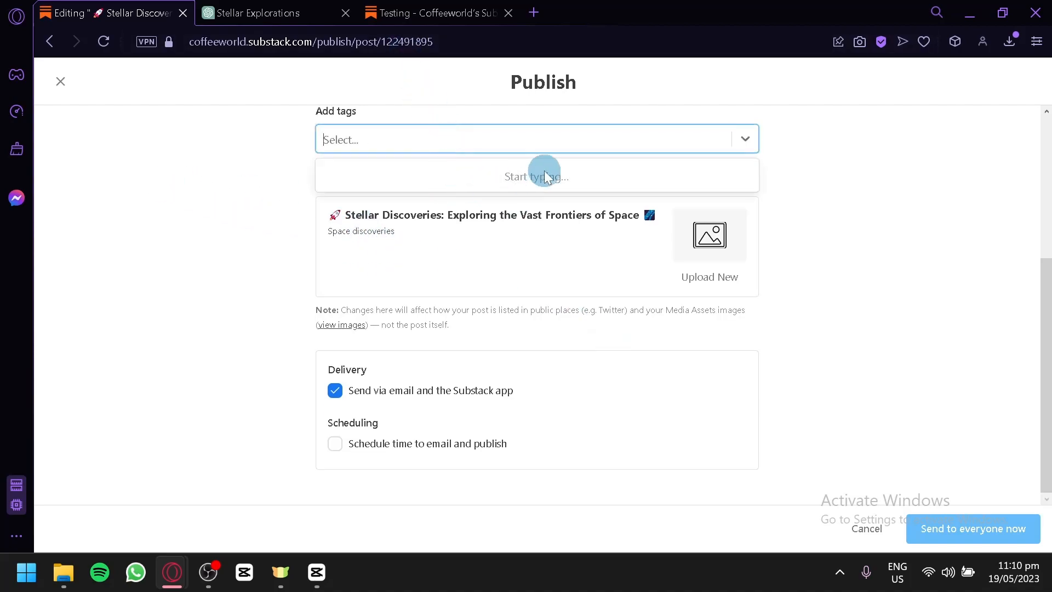
pyautogui.click(903, 355)
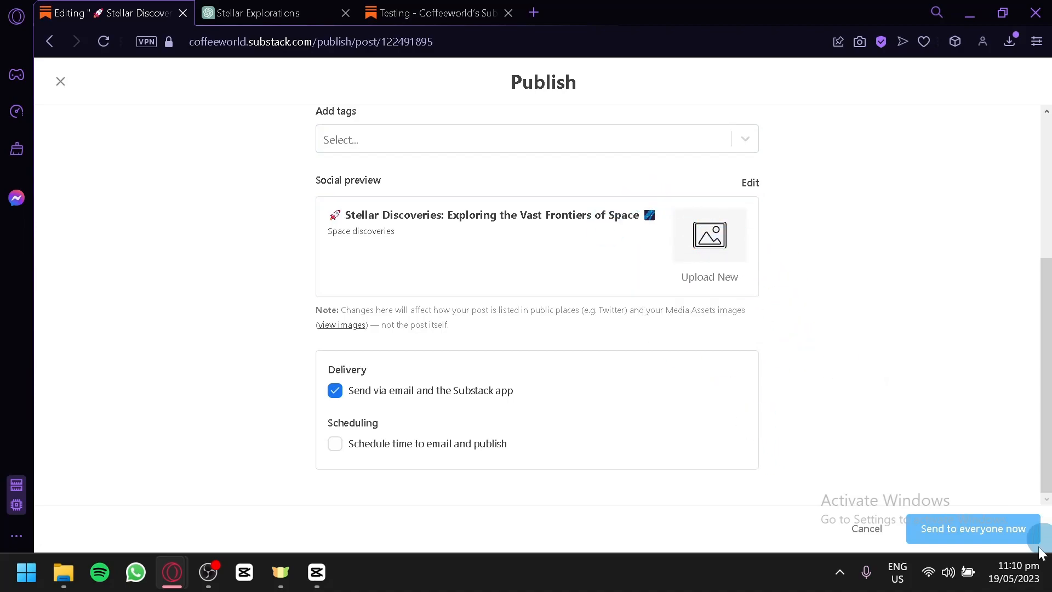
# Publish the Stellar Discoveries post to everyone now, without adding subscribe buttons
pyautogui.click(975, 524)
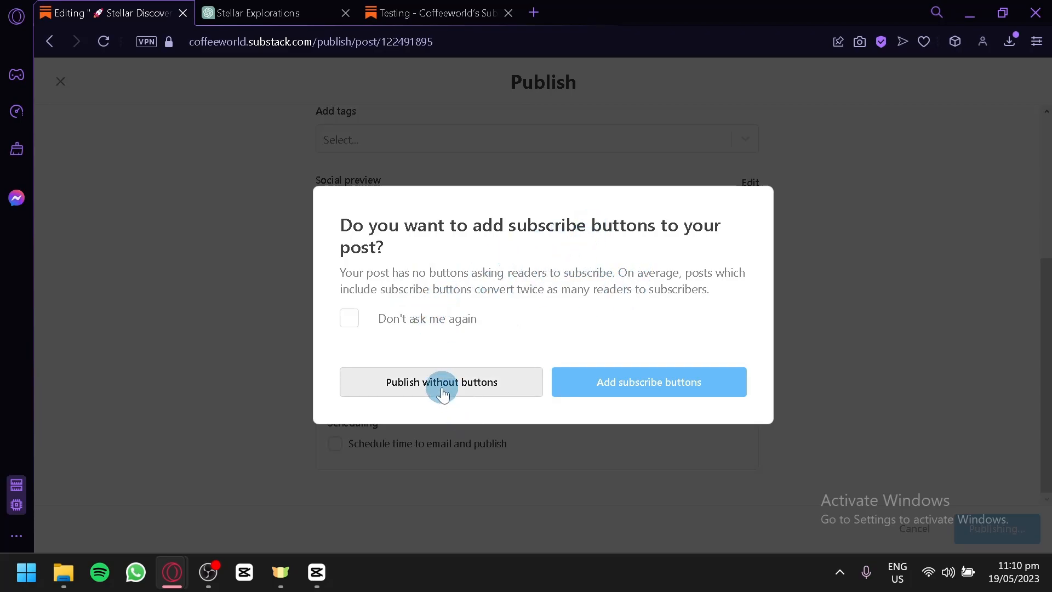
pyautogui.click(493, 382)
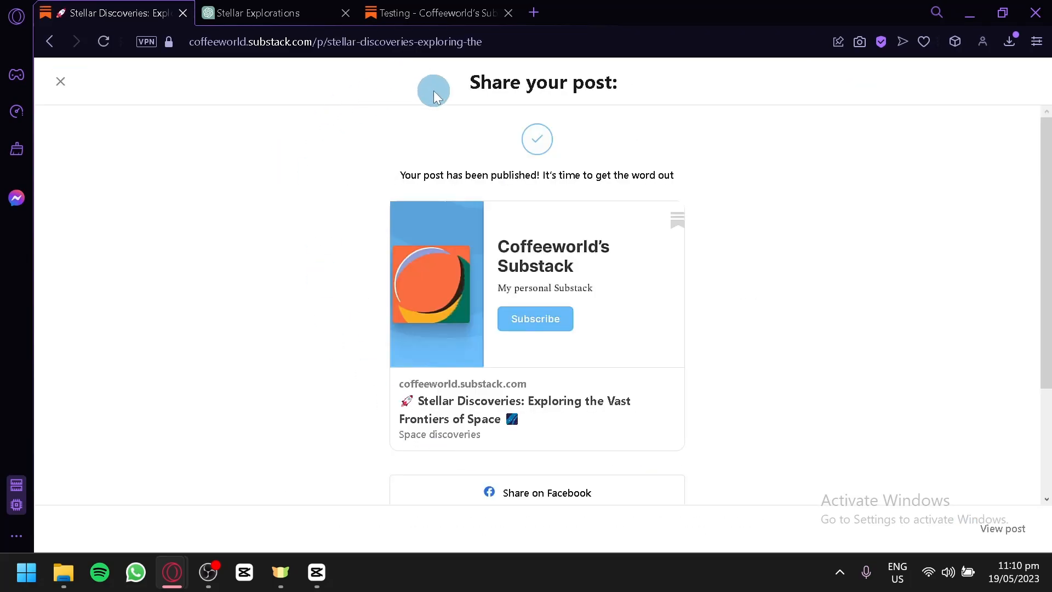
# Reload the published Testing post, go to the publication's home page and look over its post listing
pyautogui.click(294, 5)
pyautogui.click(419, 6)
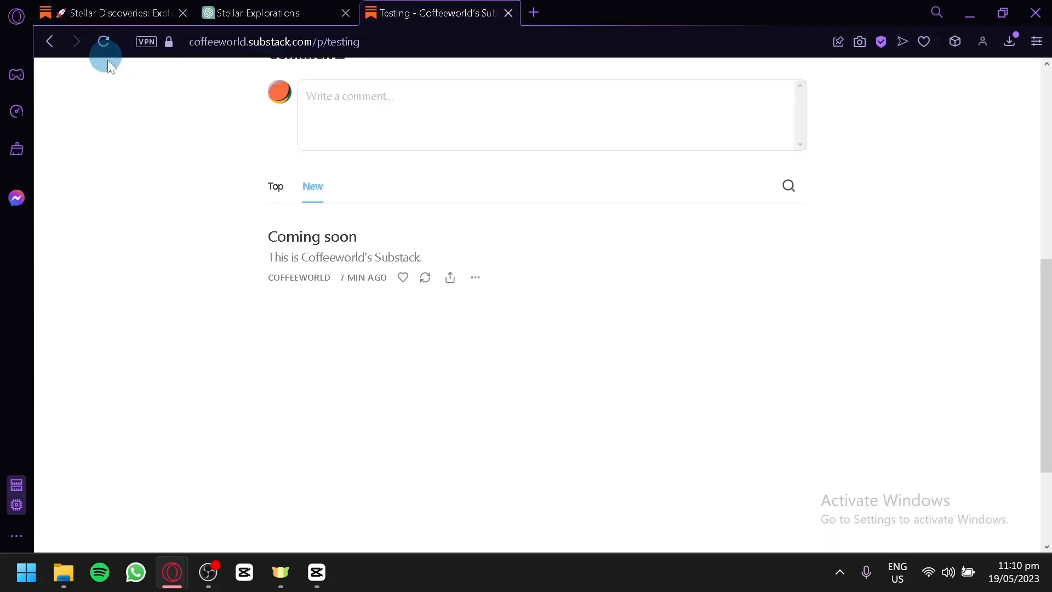
pyautogui.click(103, 41)
pyautogui.click(78, 89)
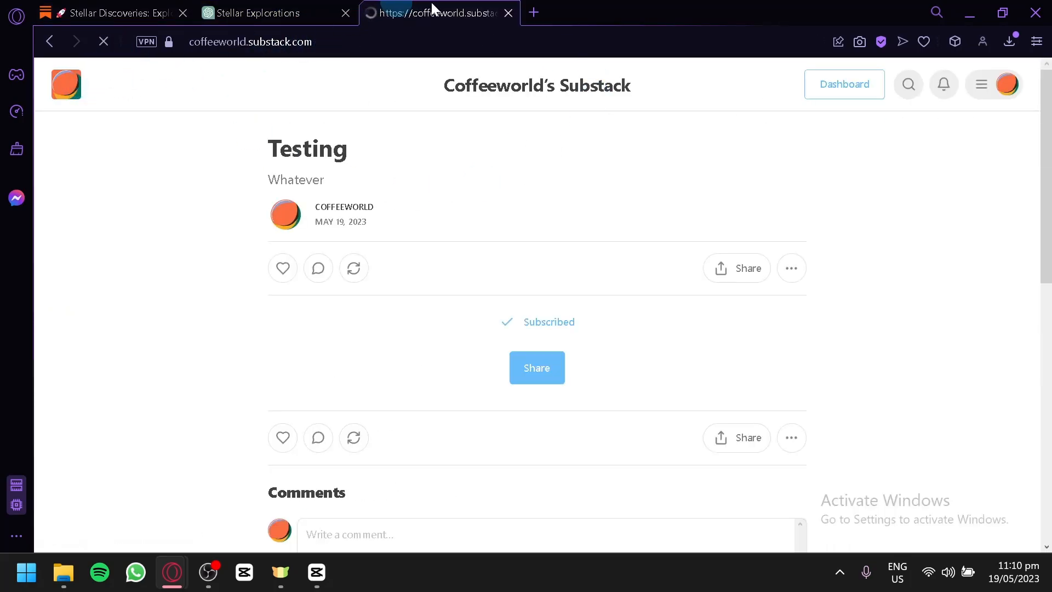
pyautogui.scroll(-4, 444, 306)
pyautogui.scroll(4, 475, 238)
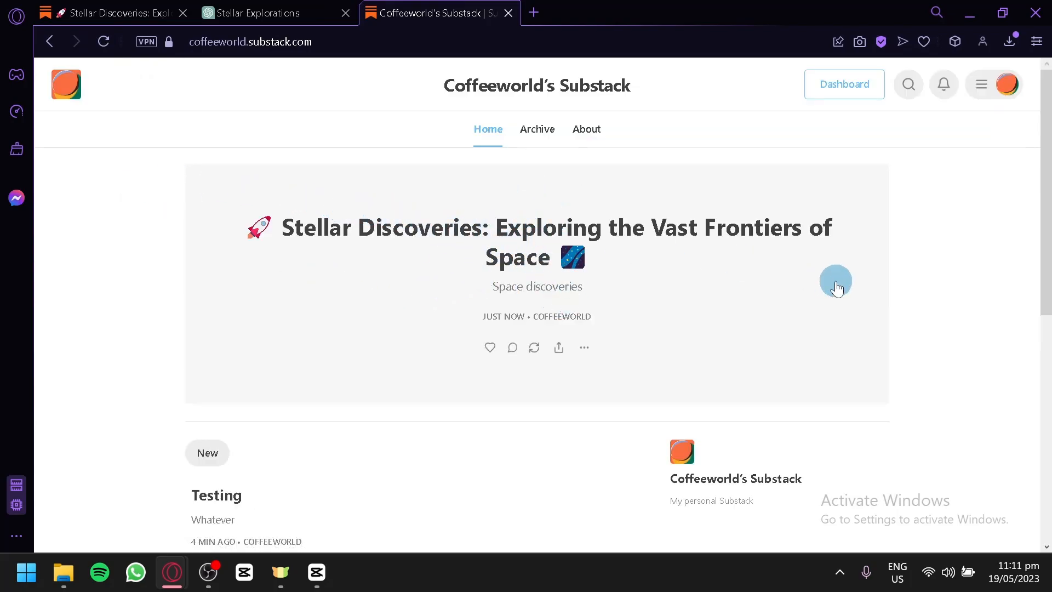
# Like the published Stellar Discoveries post and check its comments page
pyautogui.click(752, 255)
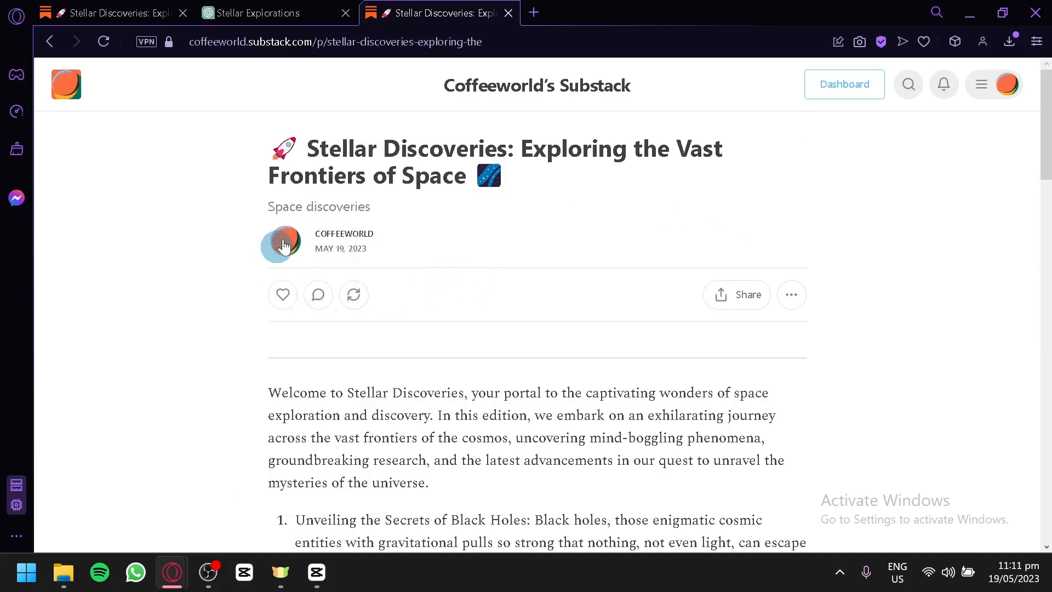
pyautogui.click(282, 306)
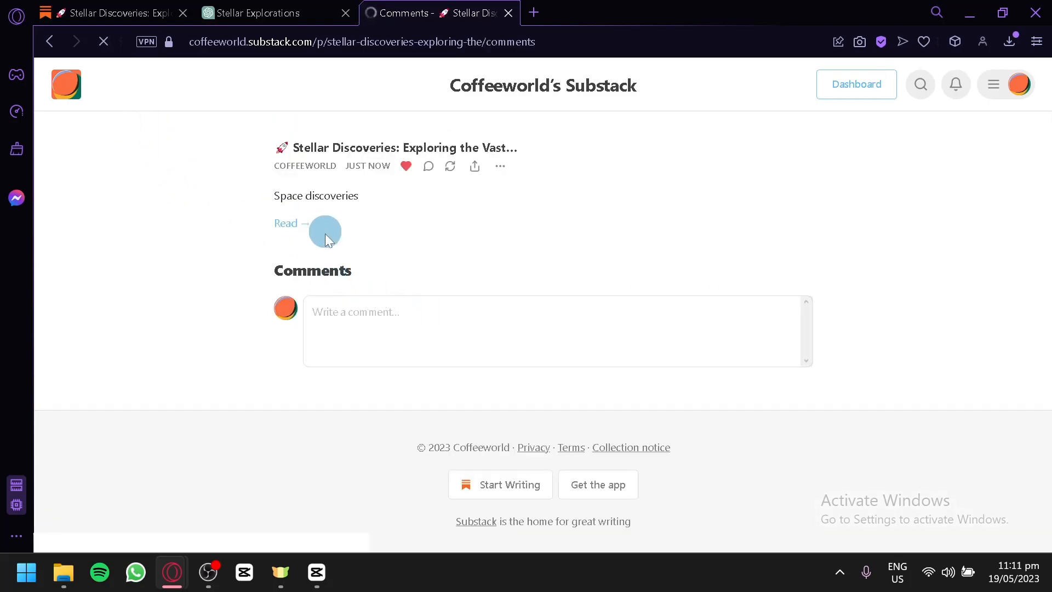
pyautogui.click(48, 42)
# Read the published post down to its end and check where its Leave a comment button leads
pyautogui.scroll(-7, 365, 268)
pyautogui.scroll(4, 362, 274)
pyautogui.moveTo(277, 256); pyautogui.dragTo(555, 408)
pyautogui.scroll(-8, 538, 397)
pyautogui.scroll(-10, 538, 394)
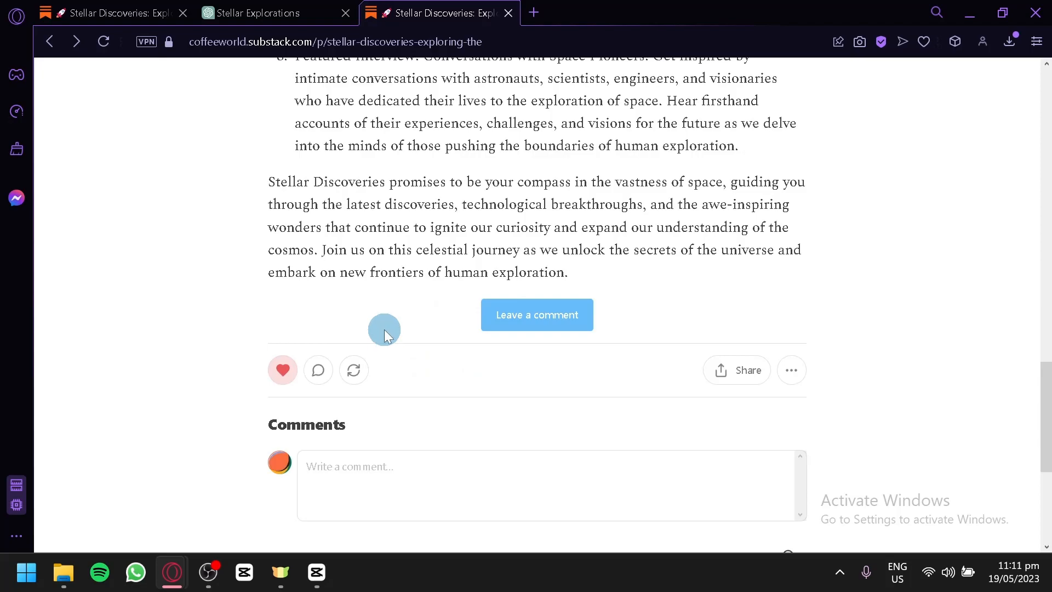
pyautogui.scroll(-2, 384, 330)
pyautogui.click(521, 206)
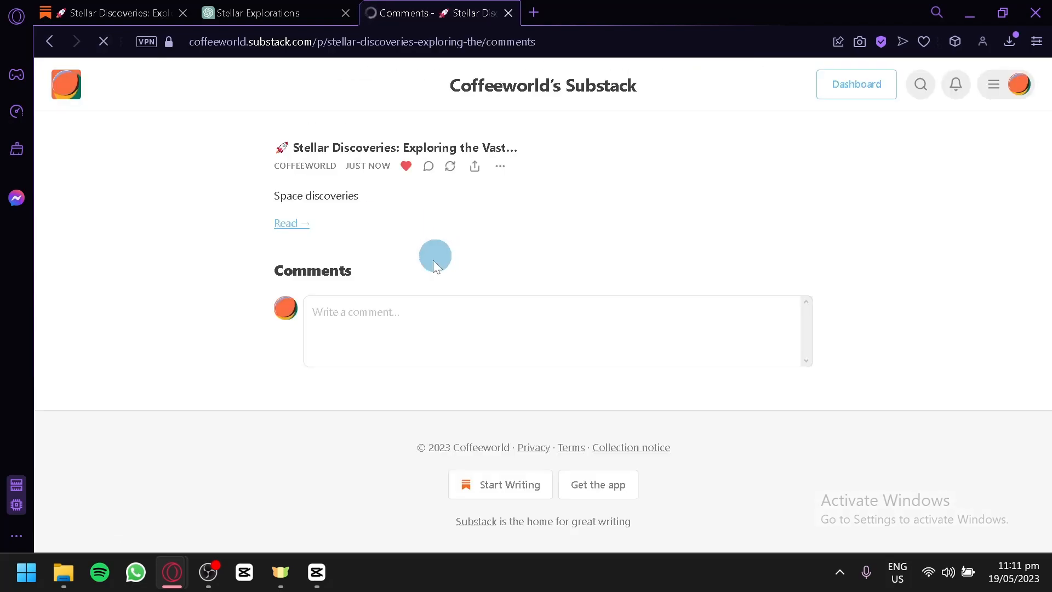
pyautogui.click(410, 312)
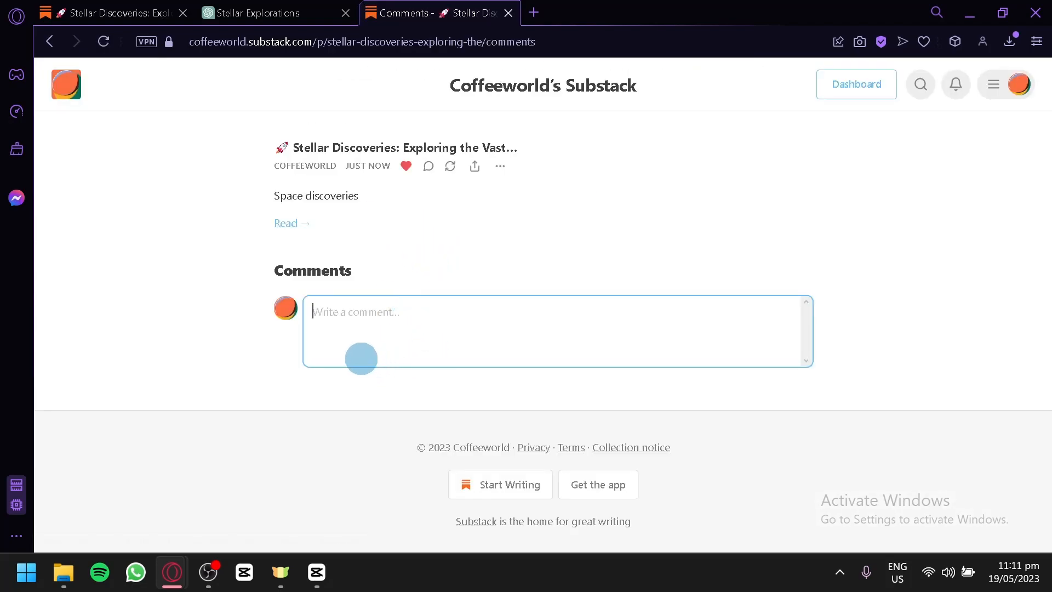
pyautogui.click(53, 40)
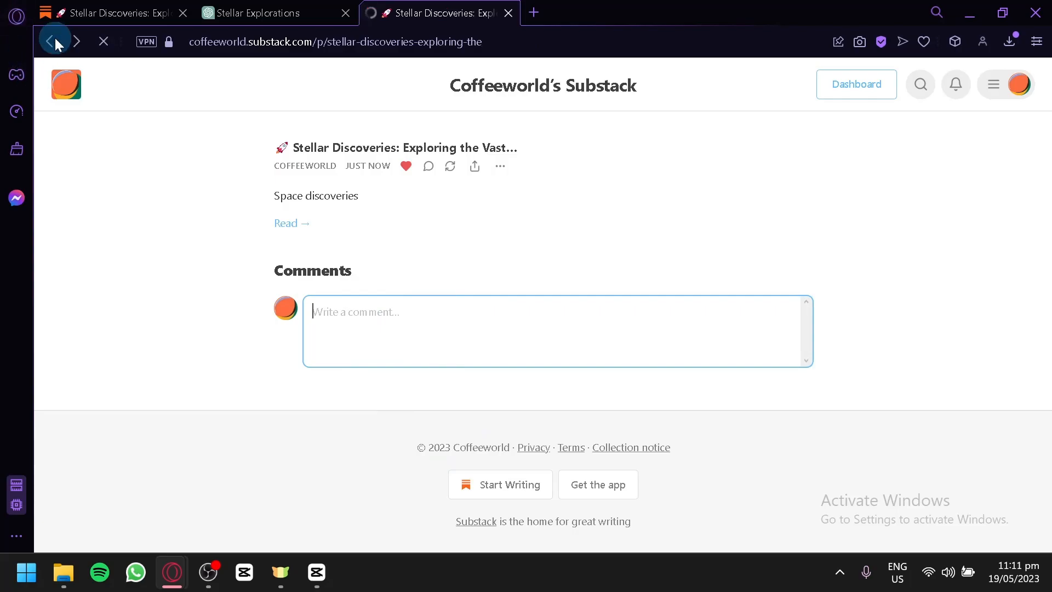
# Review the published article from its title and introduction through the numbered sections
pyautogui.scroll(-4, 389, 273)
pyautogui.scroll(14, 405, 260)
pyautogui.scroll(6, 442, 230)
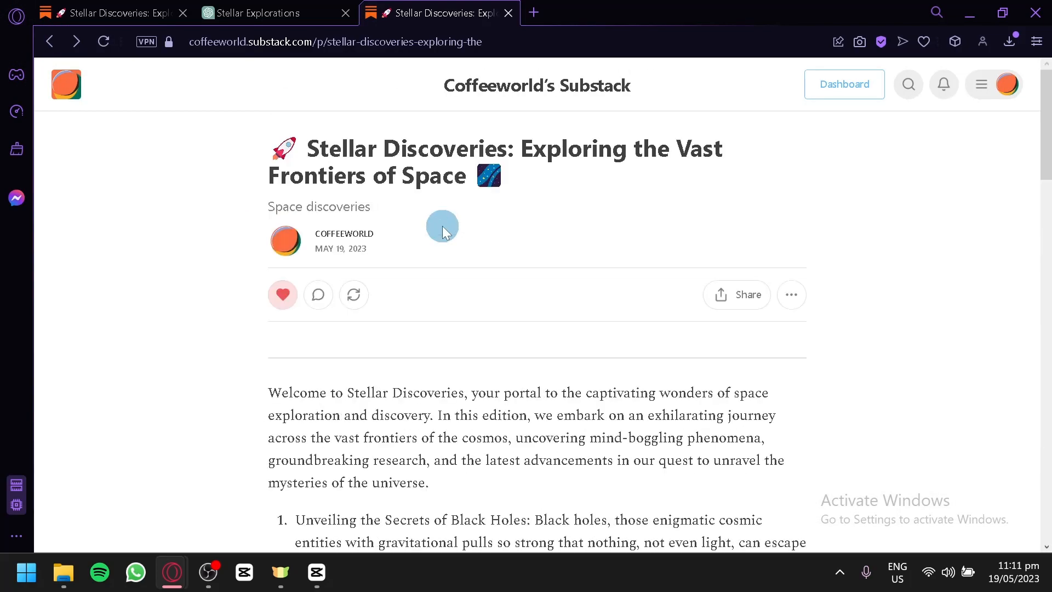
pyautogui.scroll(-4, 488, 186)
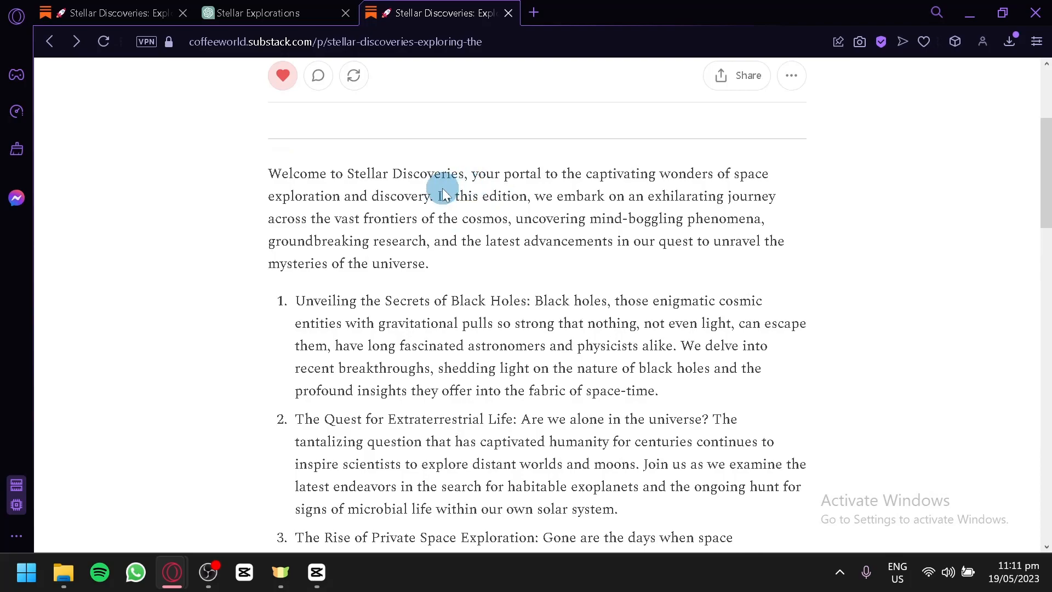
pyautogui.scroll(4, 443, 193)
pyautogui.scroll(-6, 441, 189)
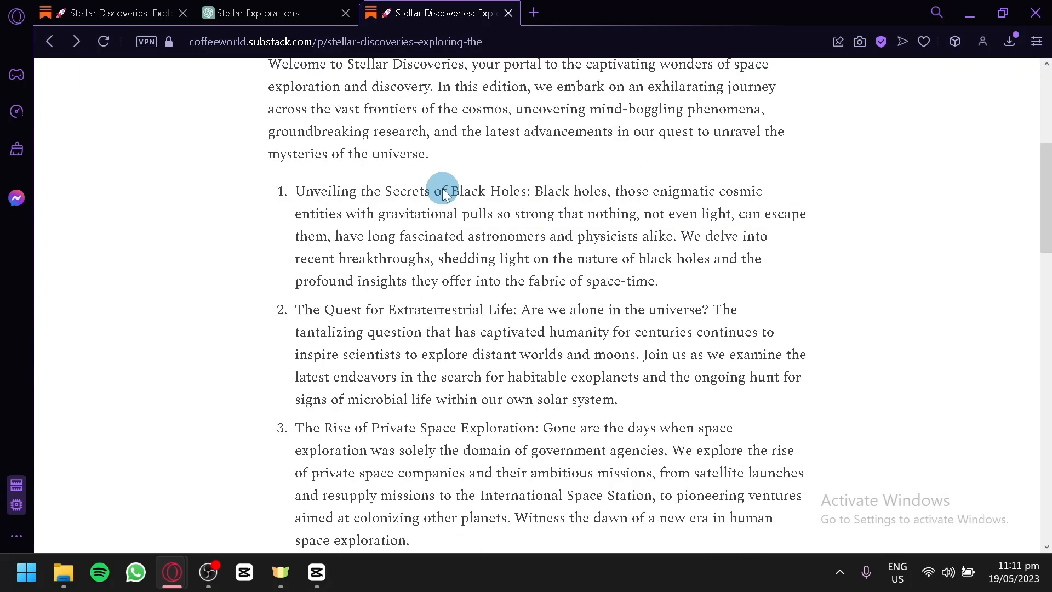
pyautogui.scroll(-8, 442, 193)
# Switch to the Stellar Explorations conversation in ChatGPT to view the source article text
pyautogui.click(98, 11)
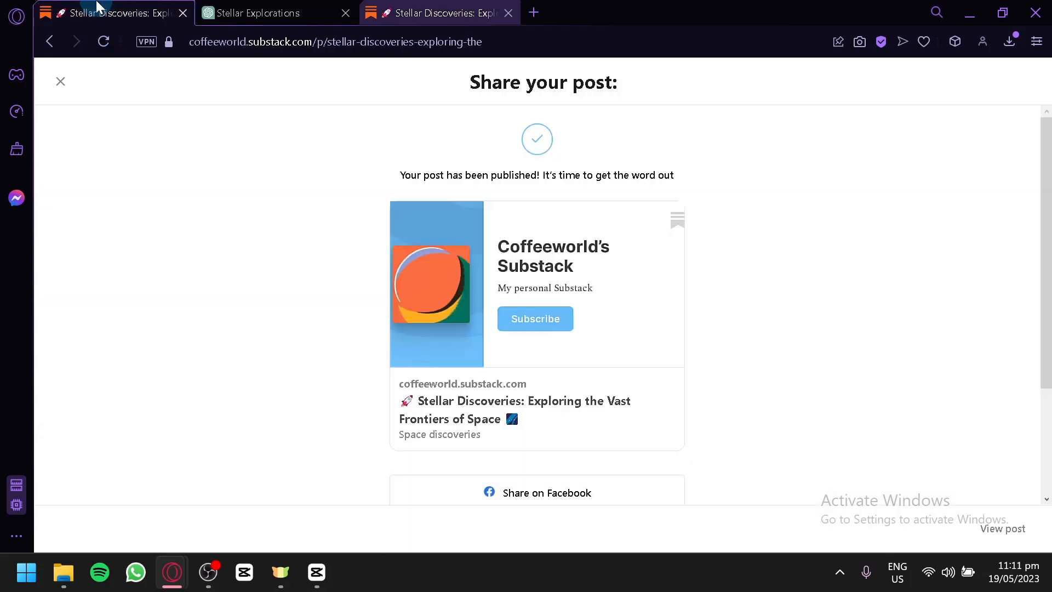
pyautogui.click(258, 12)
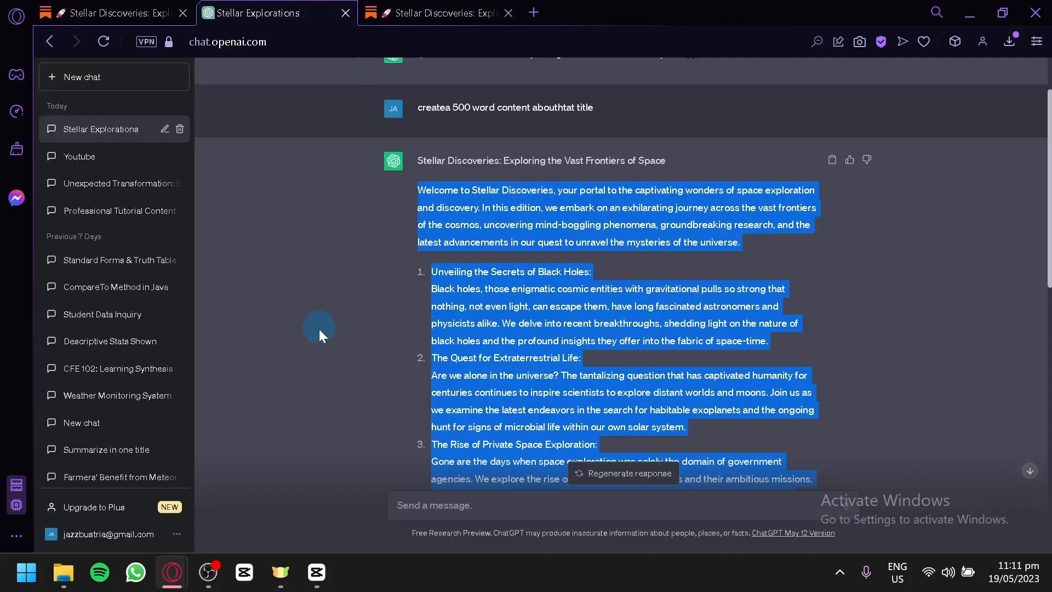